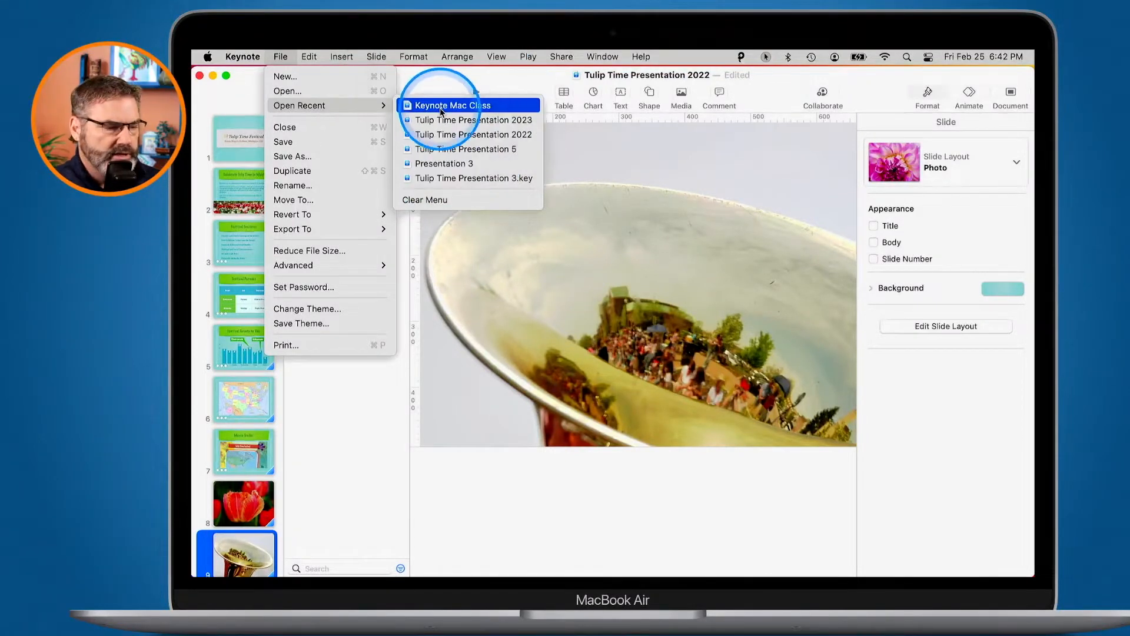
# - Open the recent presentation Keynote Mac Class and view the slide layouts it offers for new slides
pyautogui.click(440, 108)
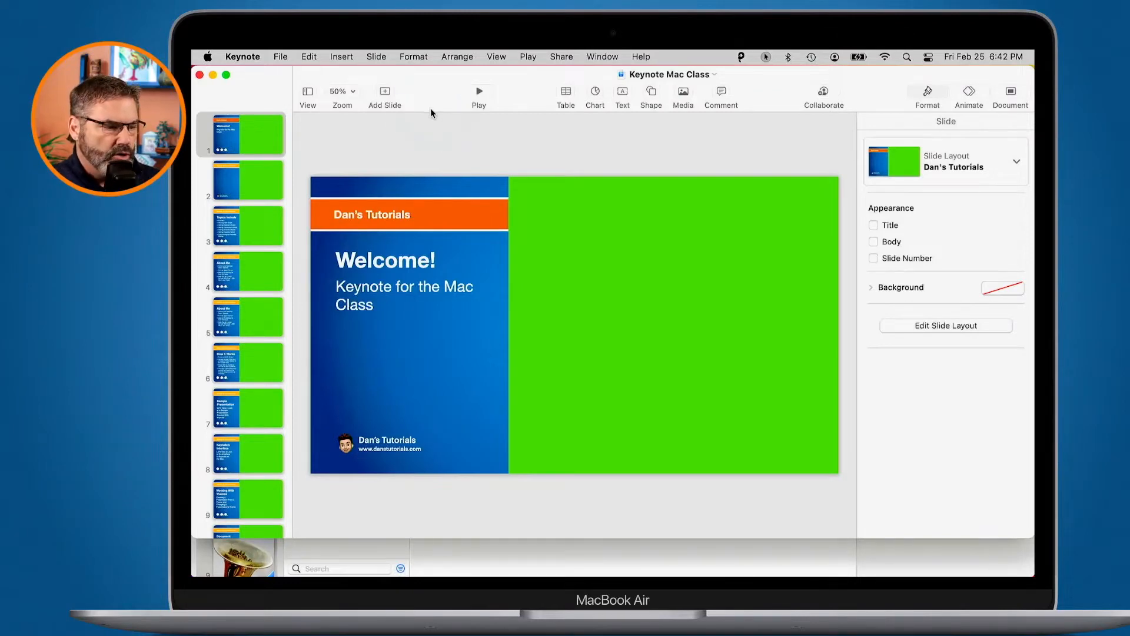
pyautogui.click(385, 93)
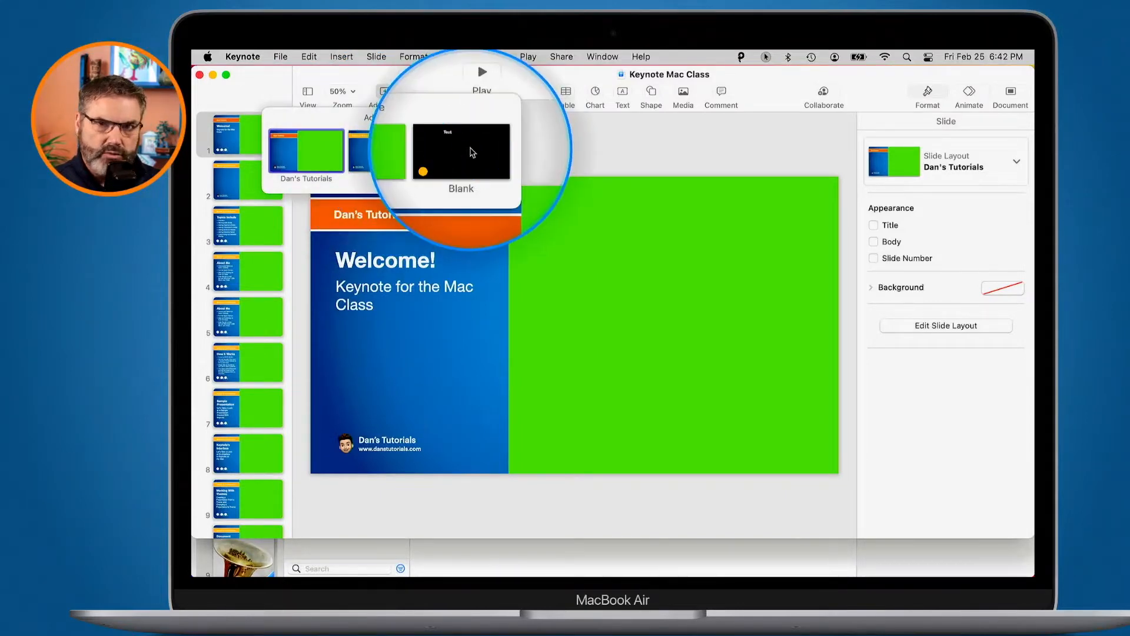
pyautogui.click(514, 166)
# - Go through slides 1 to 8 and check which slide layout and banner each one uses
pyautogui.click(245, 133)
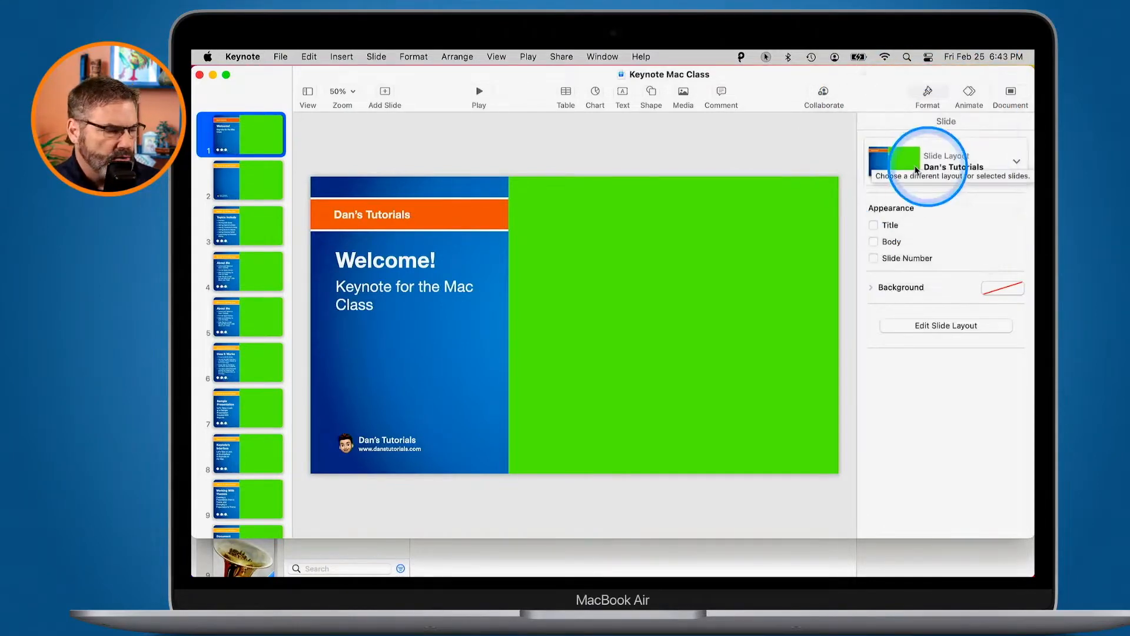
pyautogui.click(242, 188)
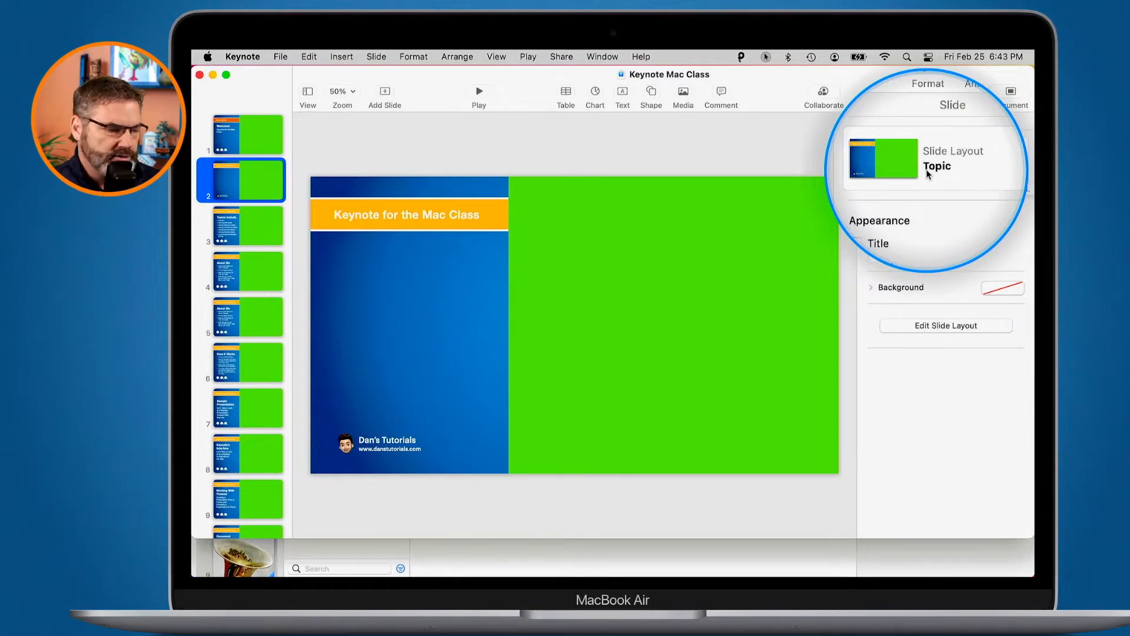
pyautogui.click(251, 232)
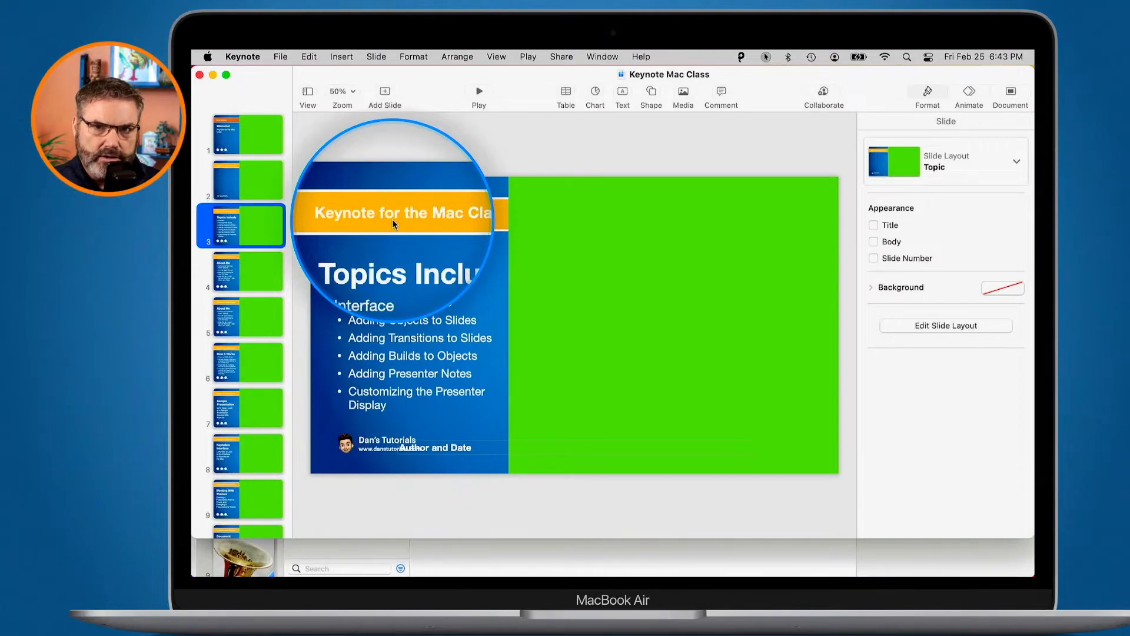
pyautogui.click(222, 277)
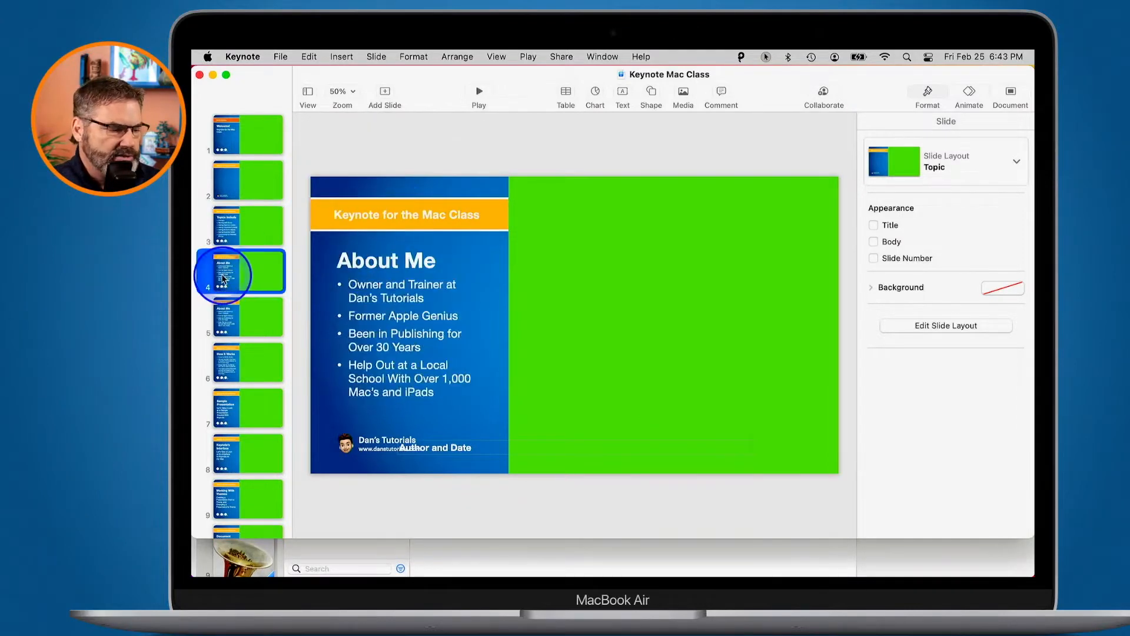
pyautogui.click(234, 310)
pyautogui.click(235, 348)
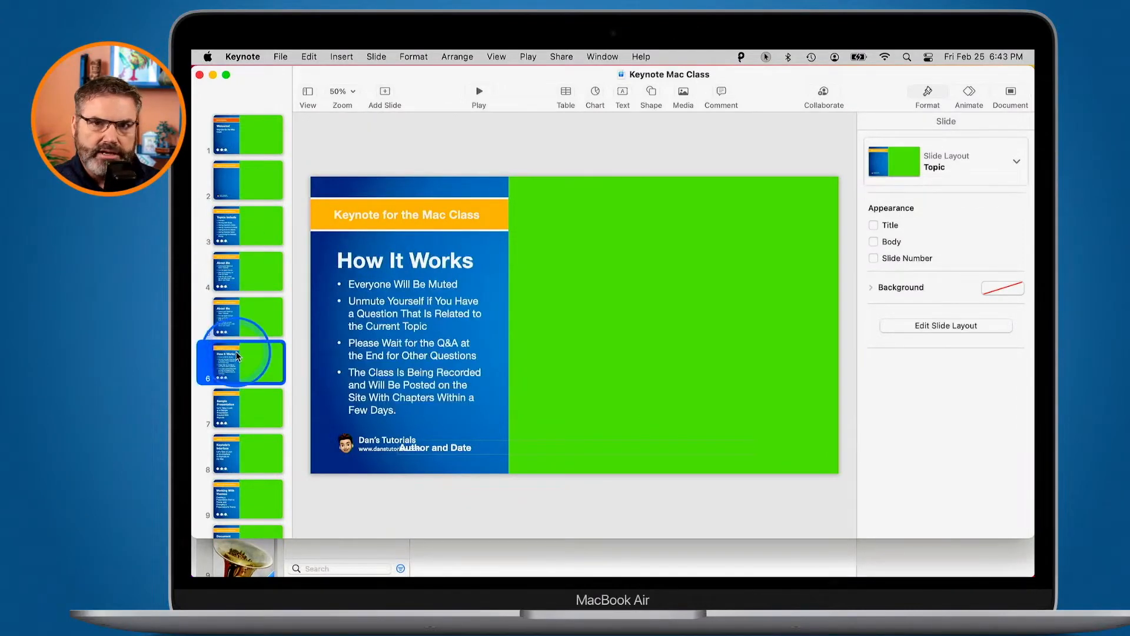
pyautogui.click(240, 408)
pyautogui.click(233, 452)
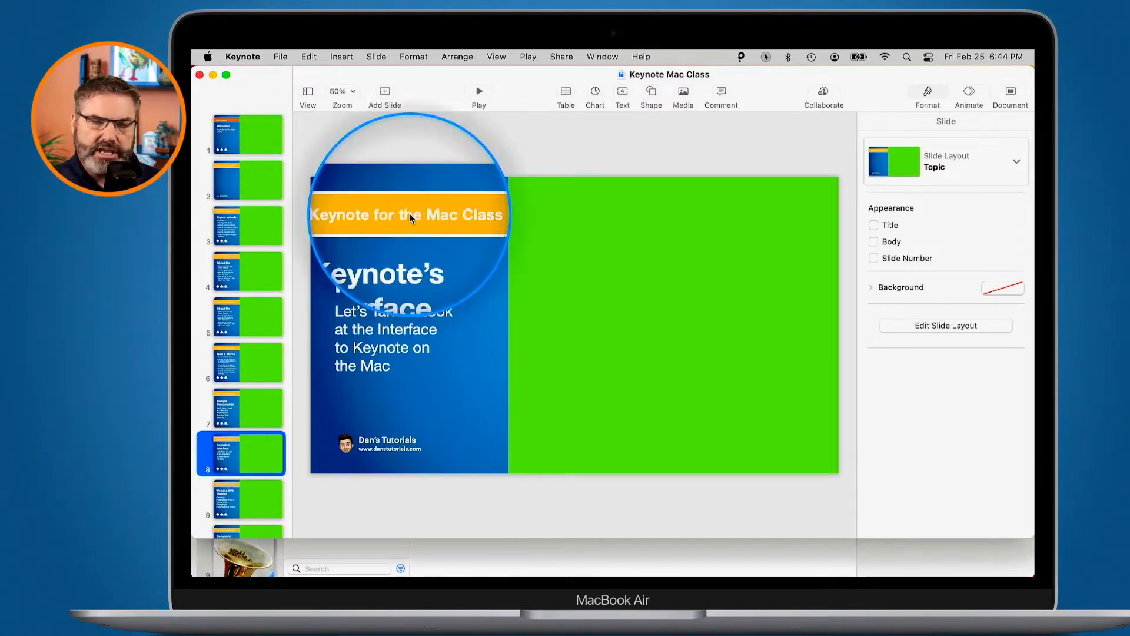
# - Open the Topic slide layout for editing from slide 8's banner and replace "Mac" with "iPhone" in the banner text
pyautogui.click(410, 215)
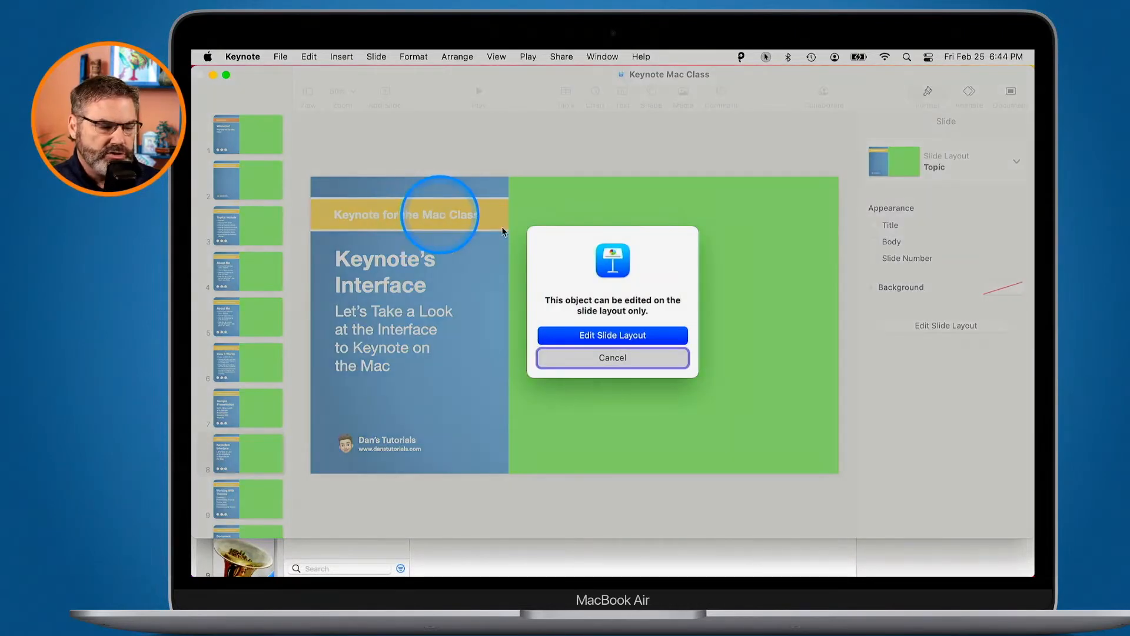
pyautogui.click(616, 336)
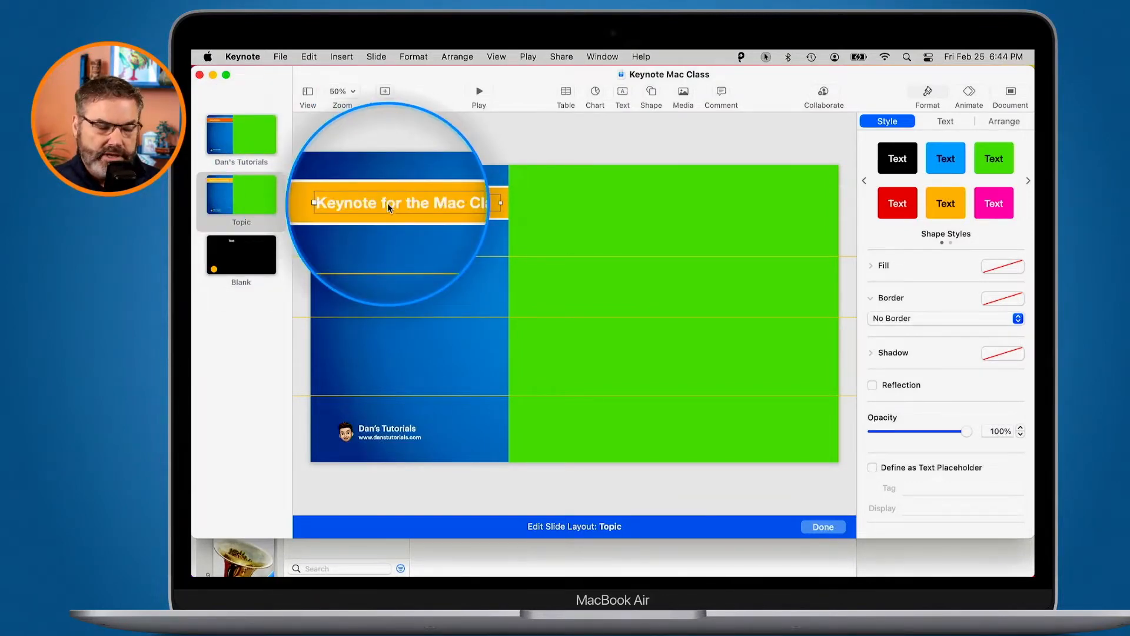
pyautogui.doubleClick(436, 204)
pyautogui.write('iPhone')
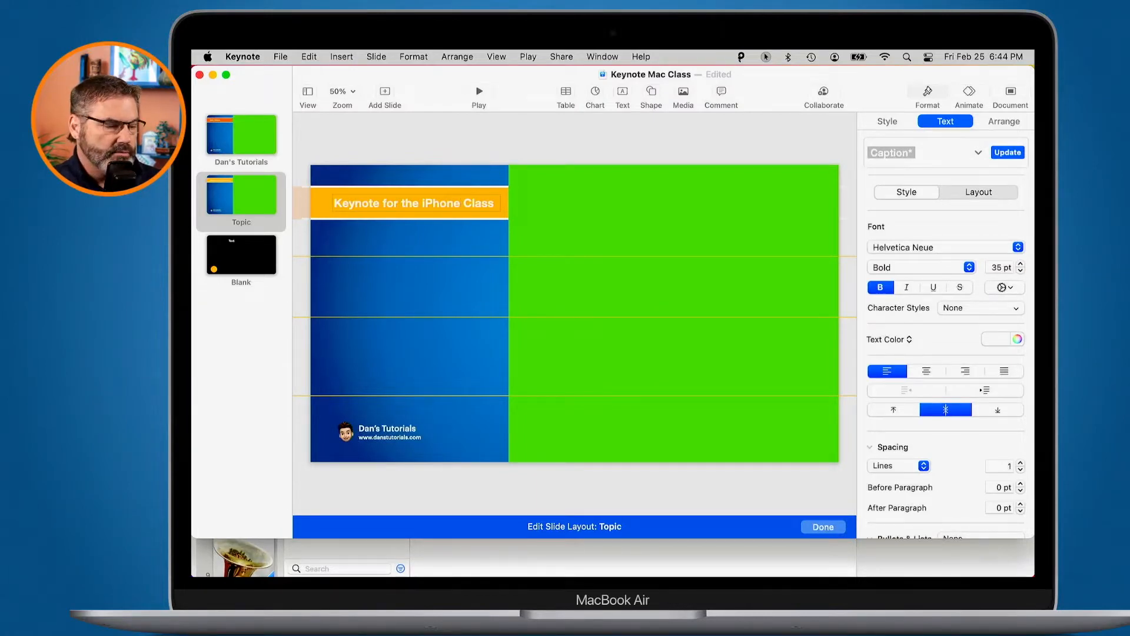
# - Apply the red shape style to the Topic layout's banner and finish editing the layout
pyautogui.click(315, 203)
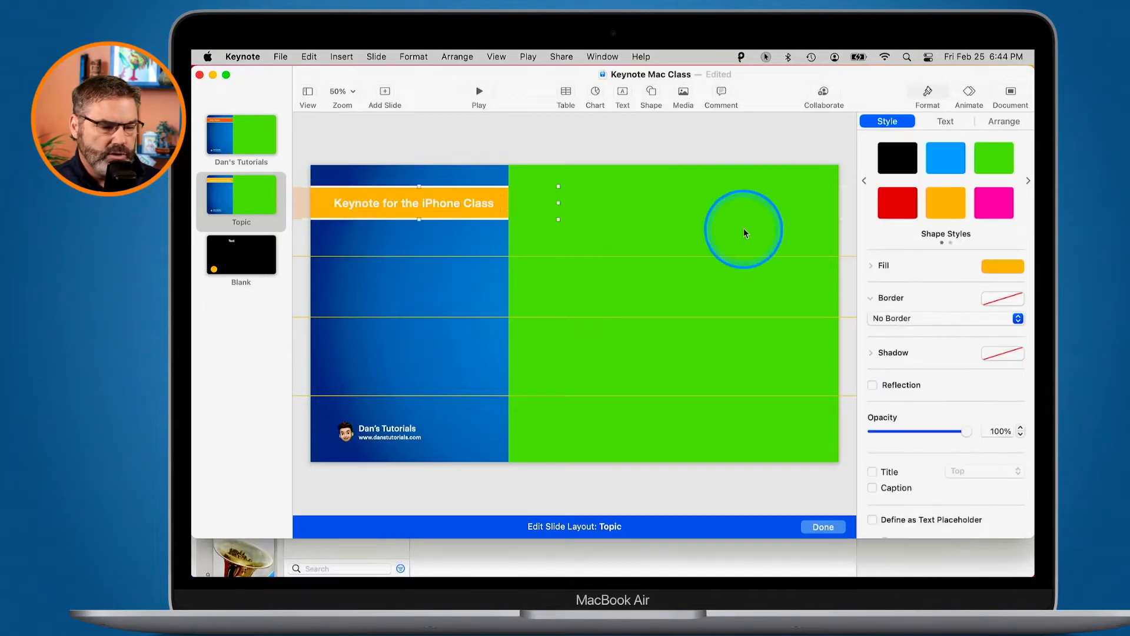
pyautogui.click(892, 209)
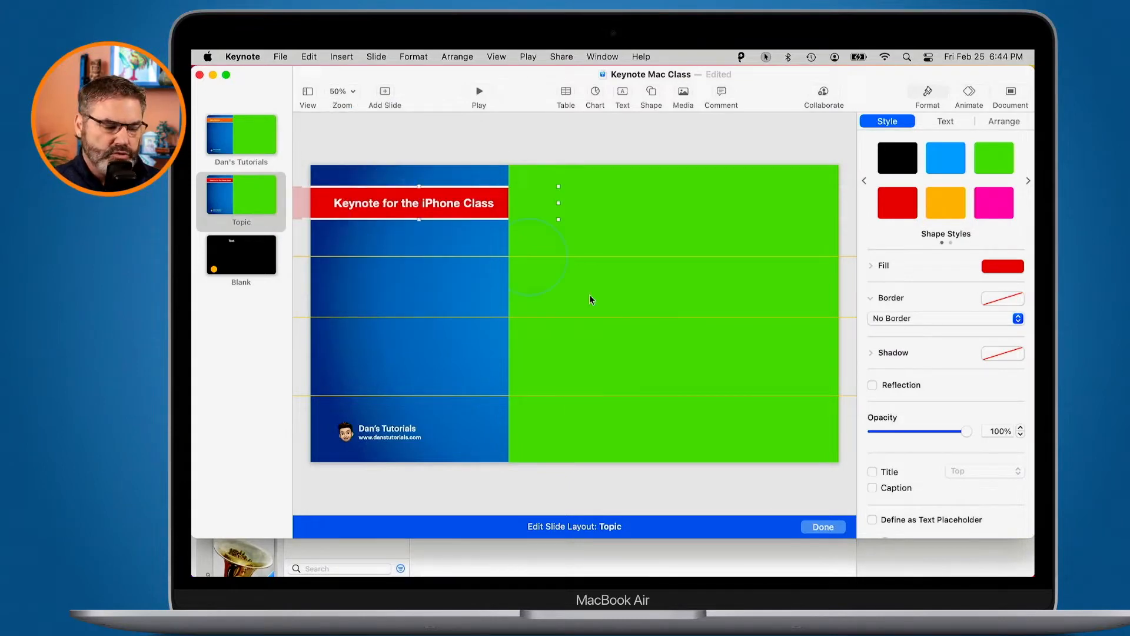
pyautogui.click(821, 527)
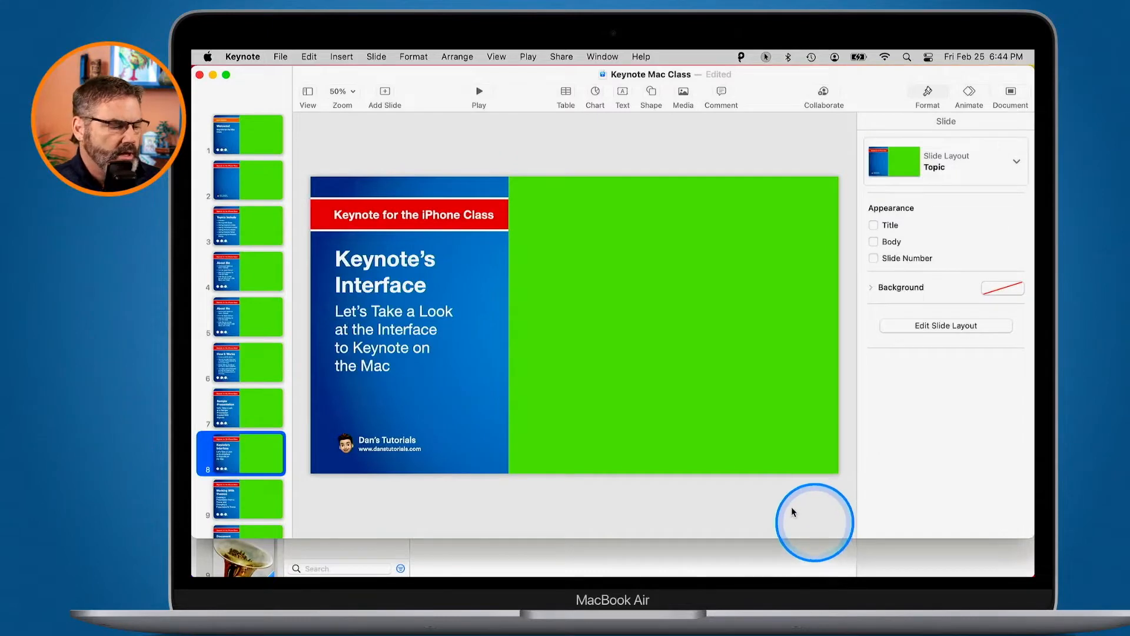
# - Review the banners on slides 5 to 8 and compare them with slide 1, which uses a different layout
pyautogui.click(233, 407)
pyautogui.click(242, 353)
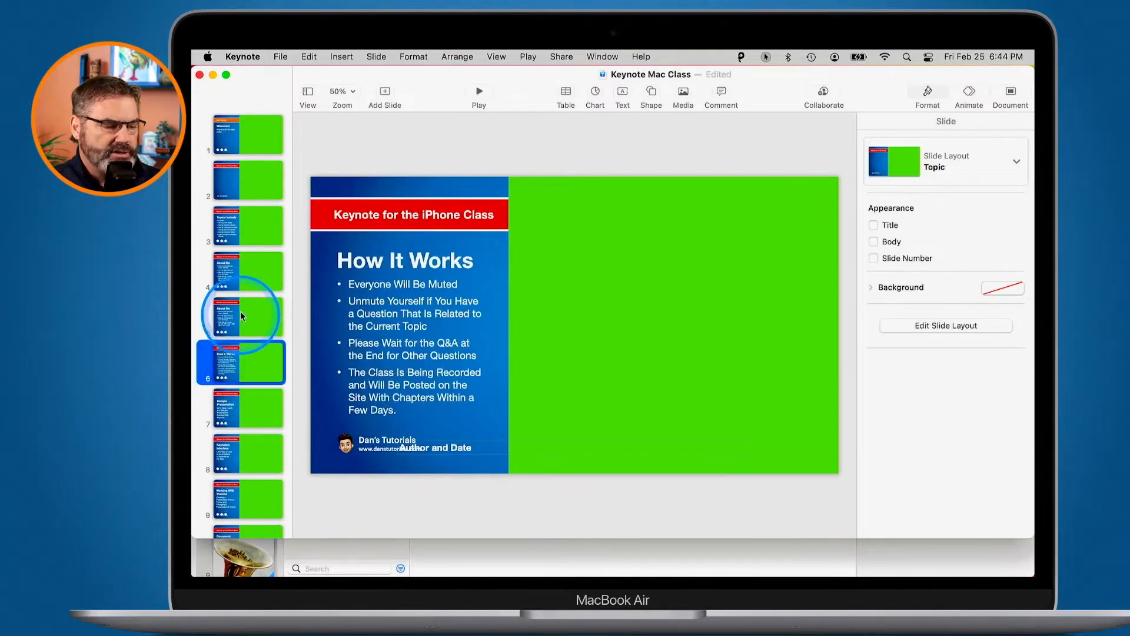
pyautogui.click(241, 311)
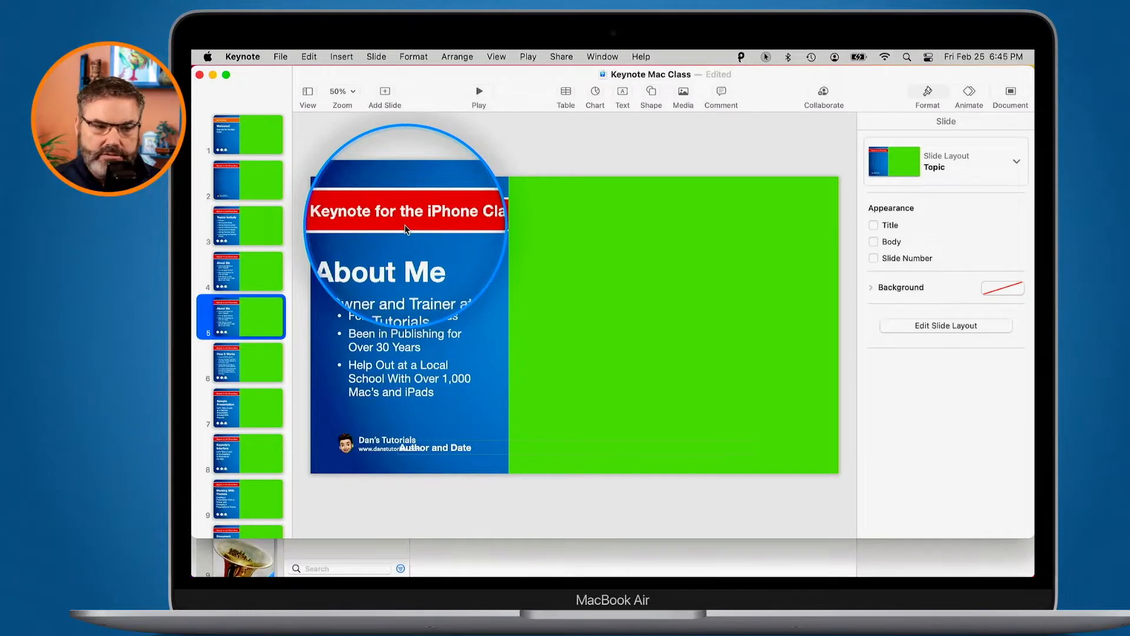
pyautogui.click(249, 371)
pyautogui.click(432, 226)
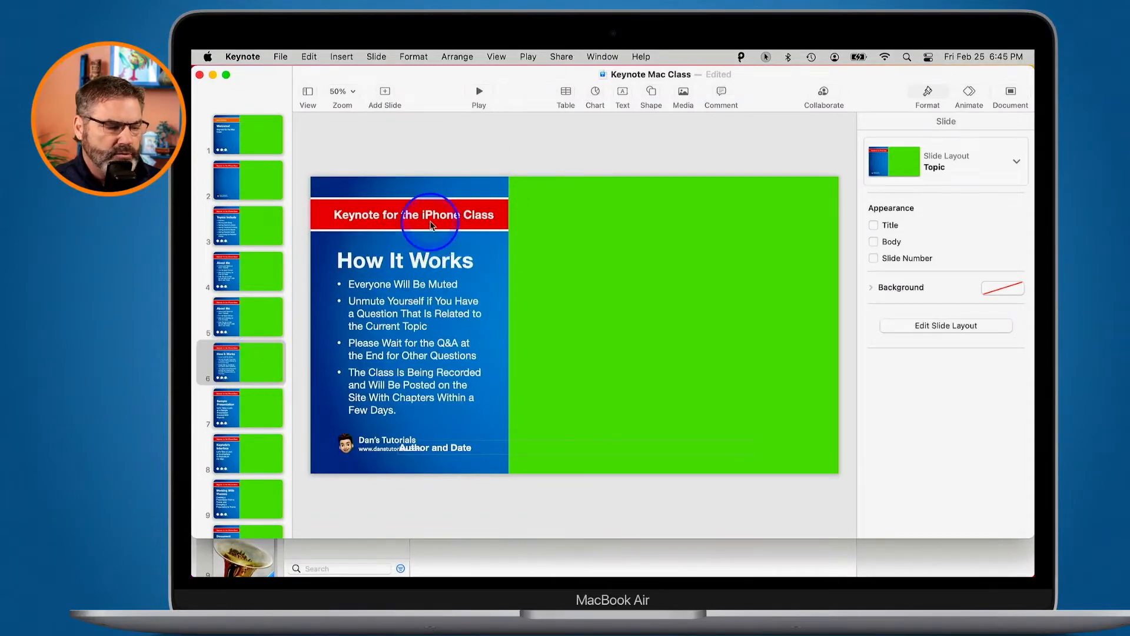
pyautogui.click(257, 414)
pyautogui.click(256, 447)
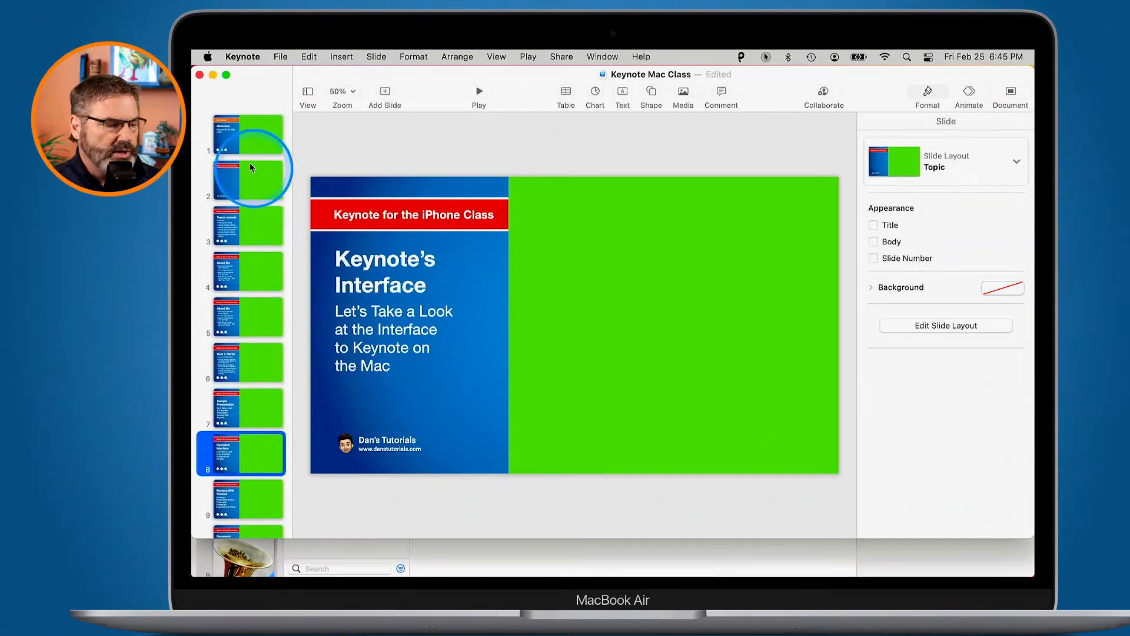
pyautogui.click(232, 135)
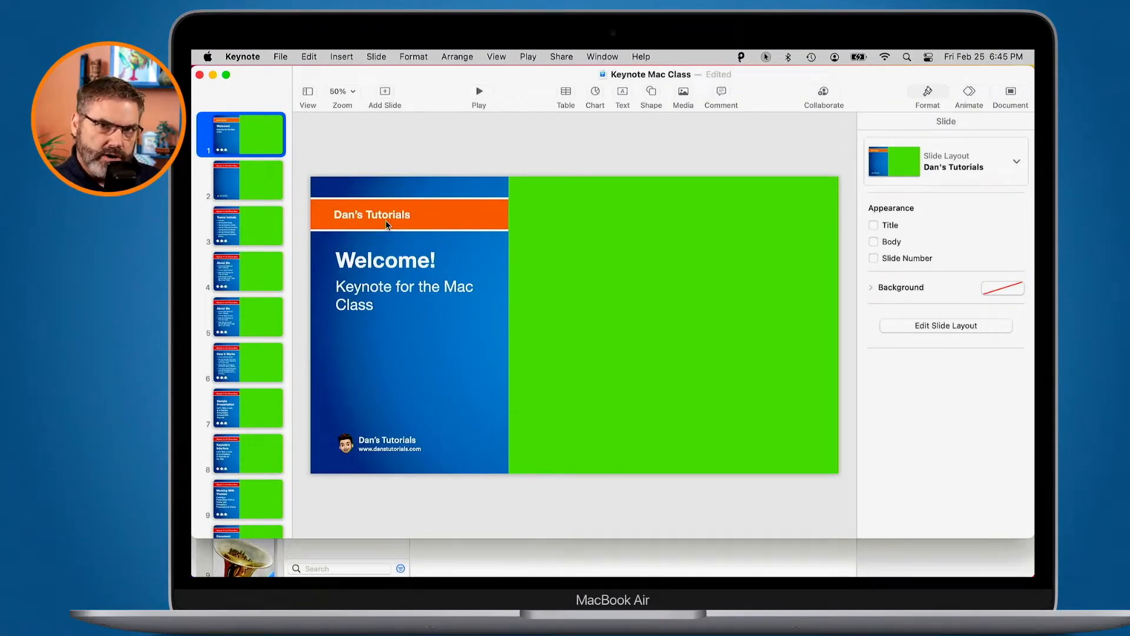
# - Close the Keynote Mac Class presentation and view the slide layouts available in Tulip Time Presentation 2022
pyautogui.click(200, 75)
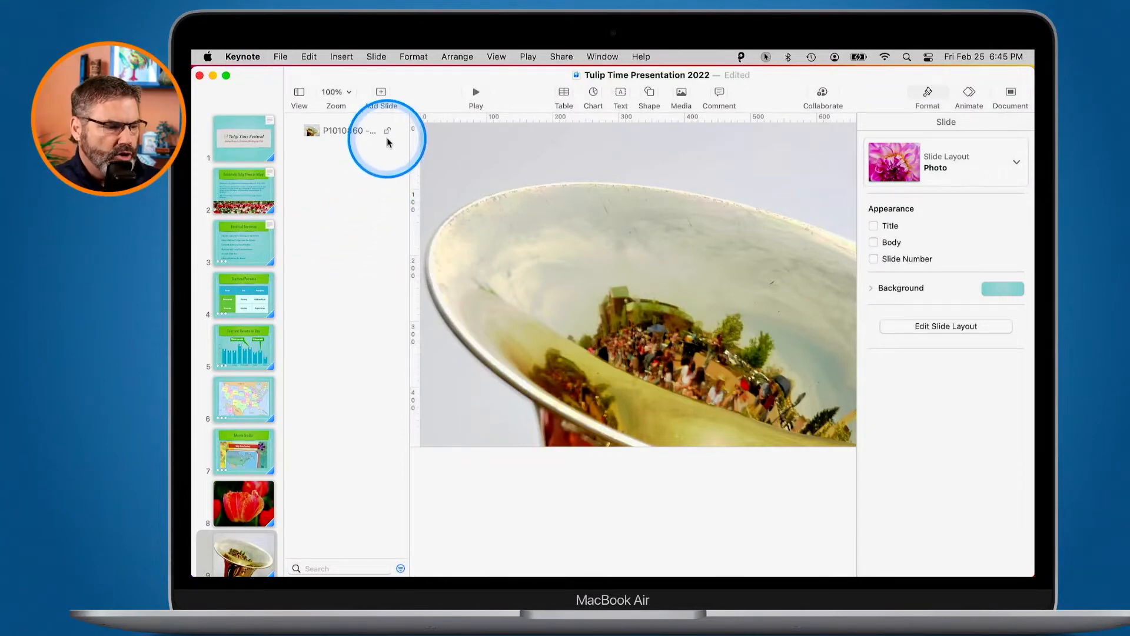
pyautogui.click(381, 94)
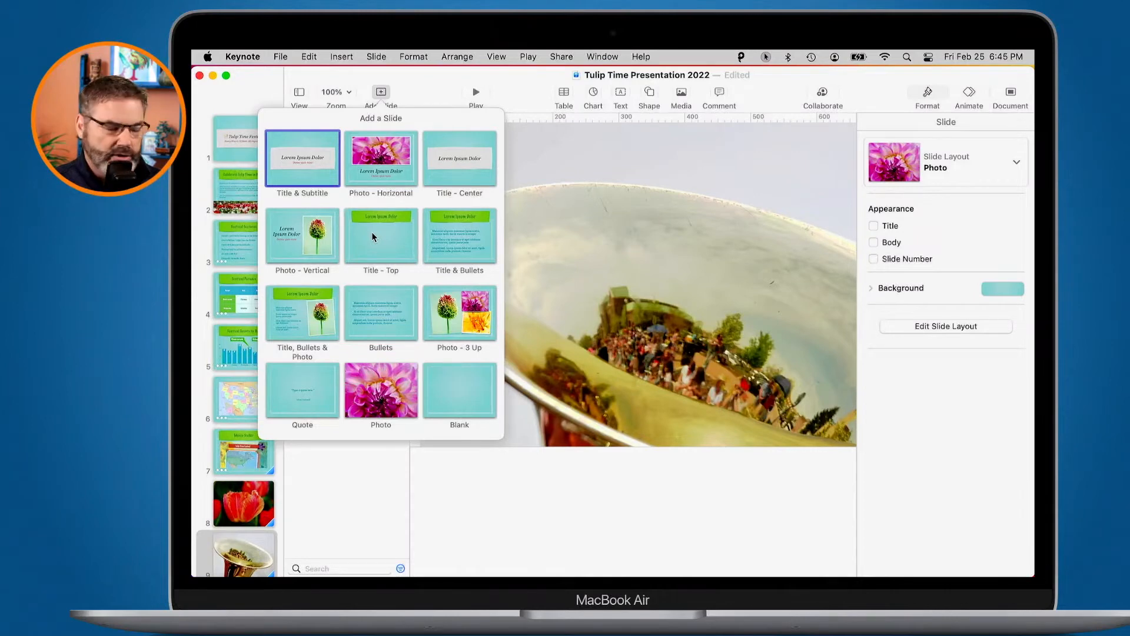
pyautogui.click(338, 490)
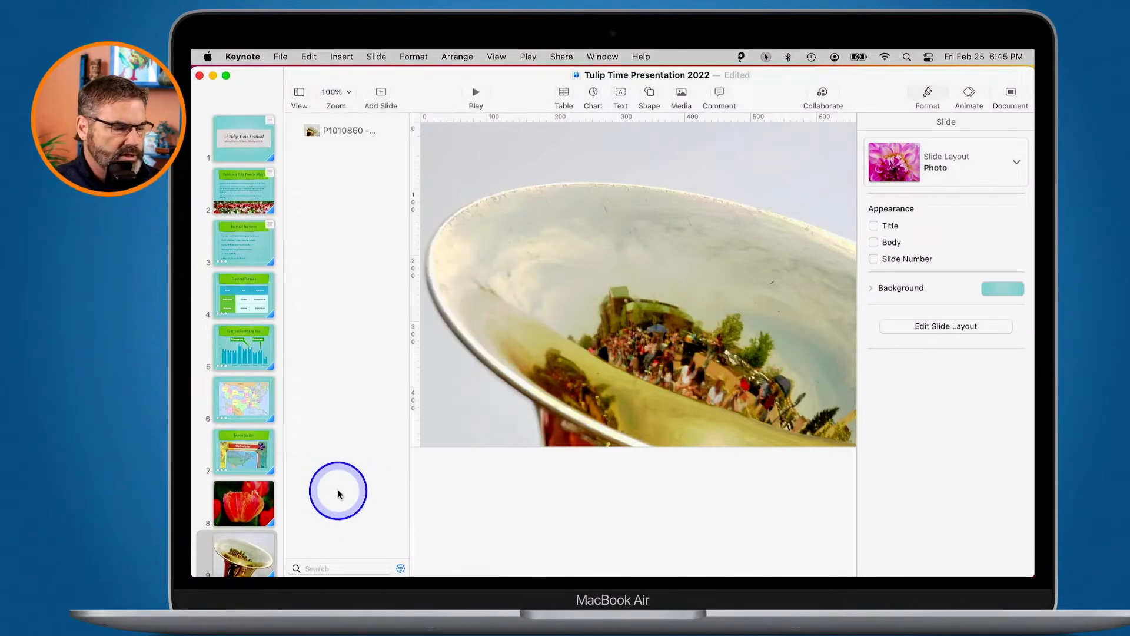
# - Check which slide layout is used by slides 3, 7, 13, 4 and 5 of the Tulip Time presentation
pyautogui.click(245, 247)
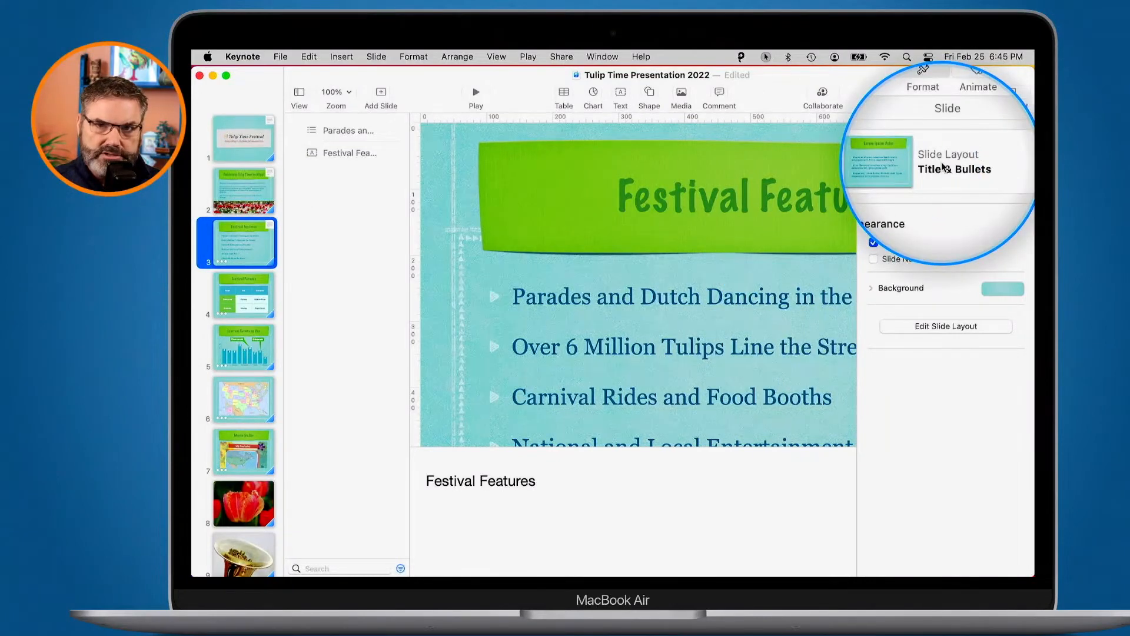
pyautogui.click(238, 458)
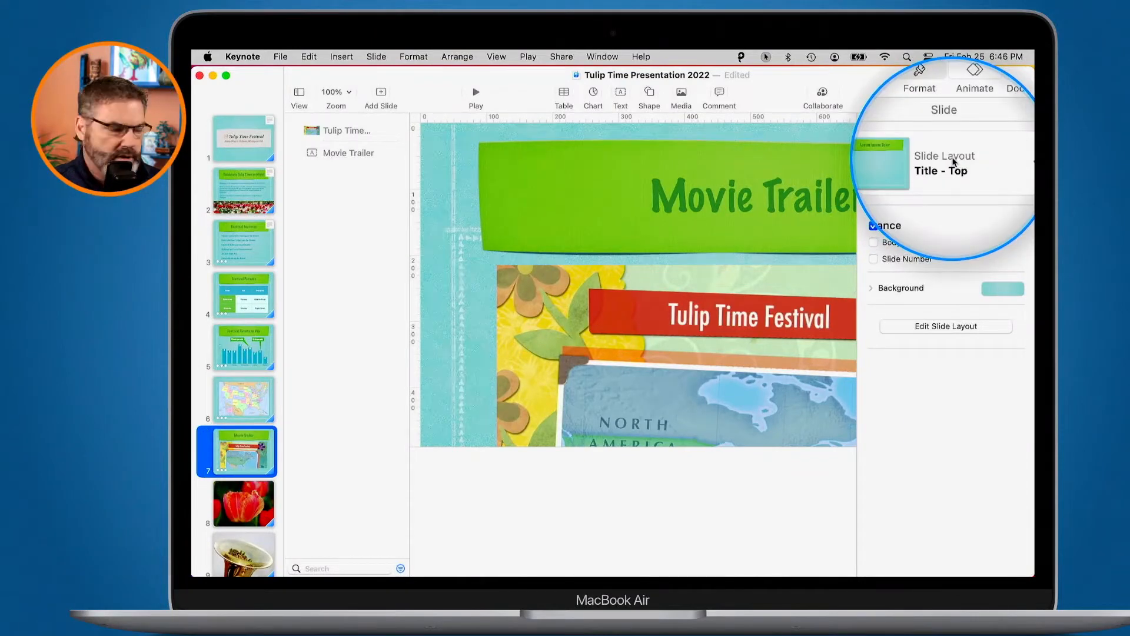
pyautogui.scroll(-5, 250, 430)
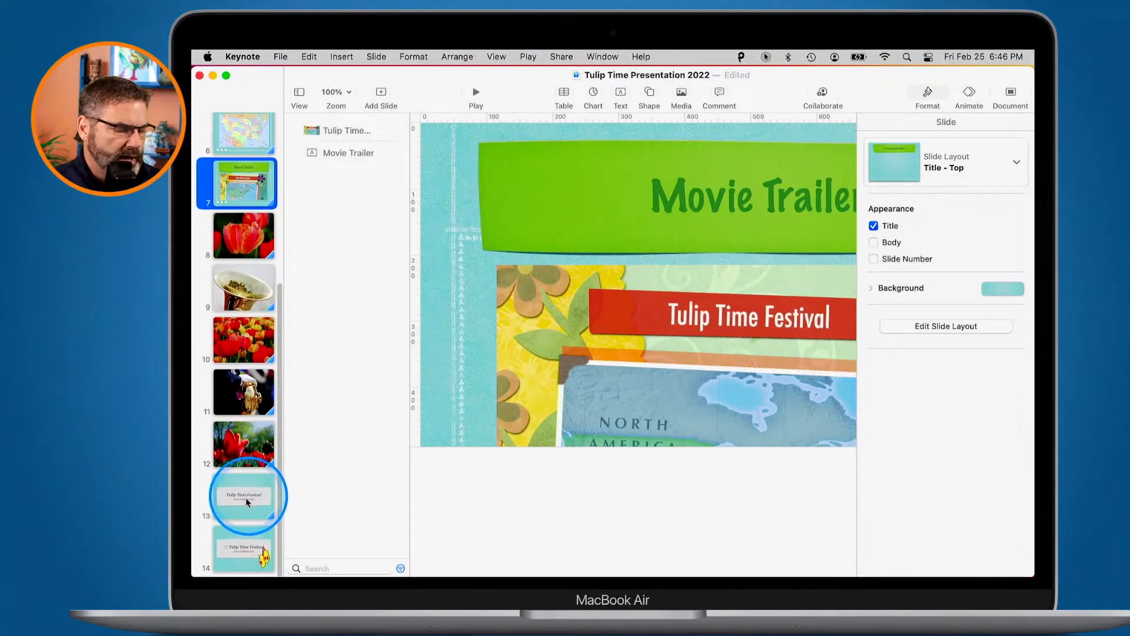
pyautogui.click(241, 499)
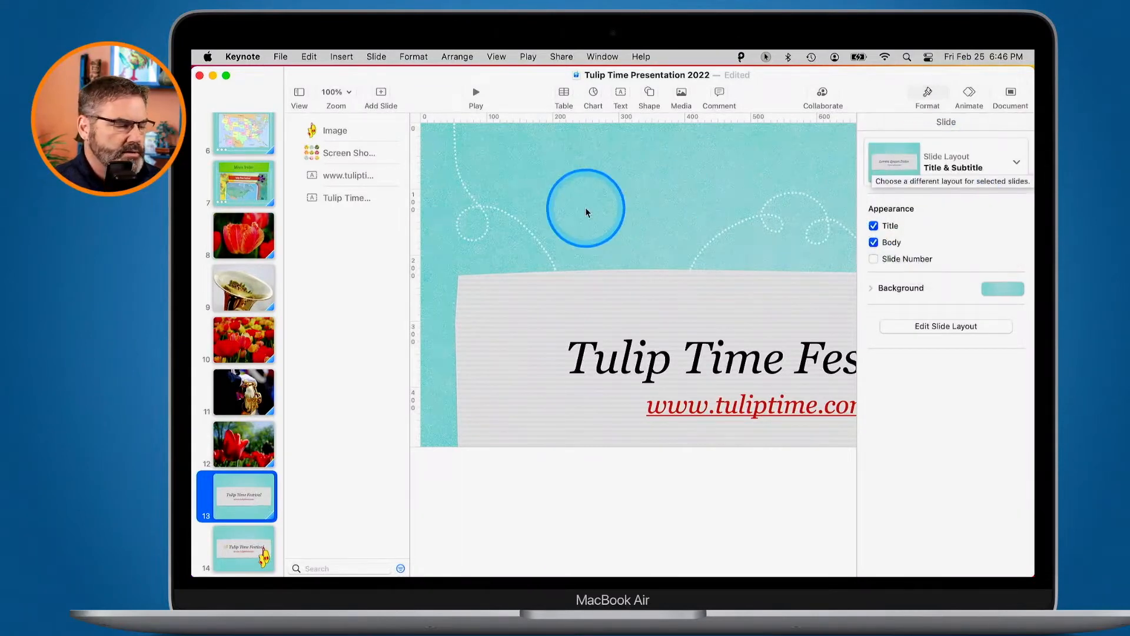
pyautogui.scroll(5, 230, 255)
pyautogui.scroll(2, 230, 255)
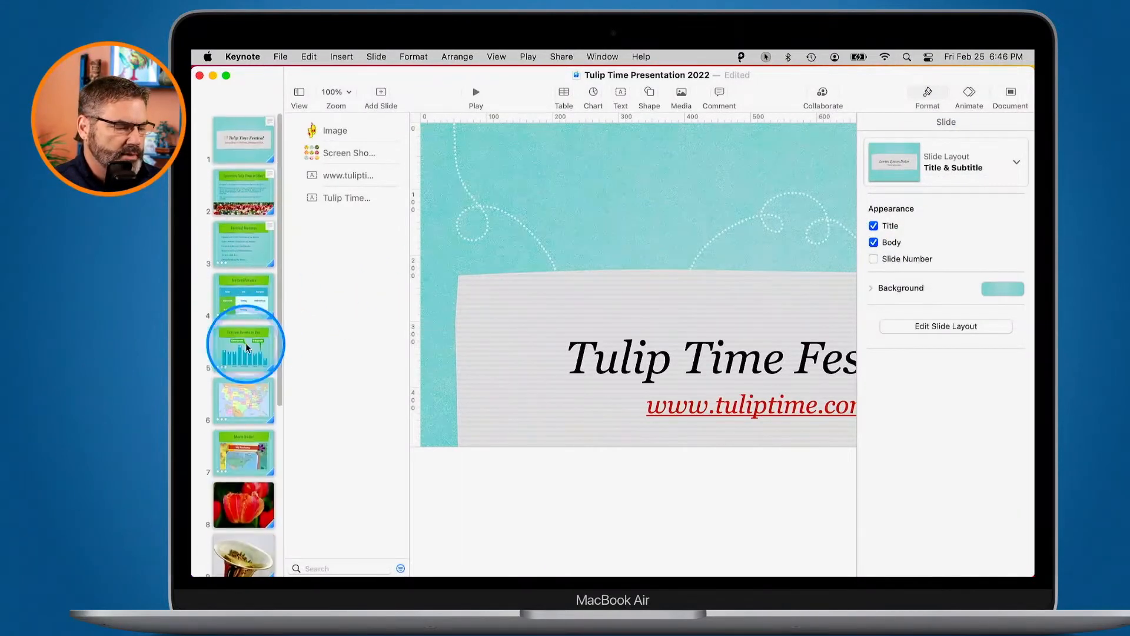
pyautogui.click(243, 306)
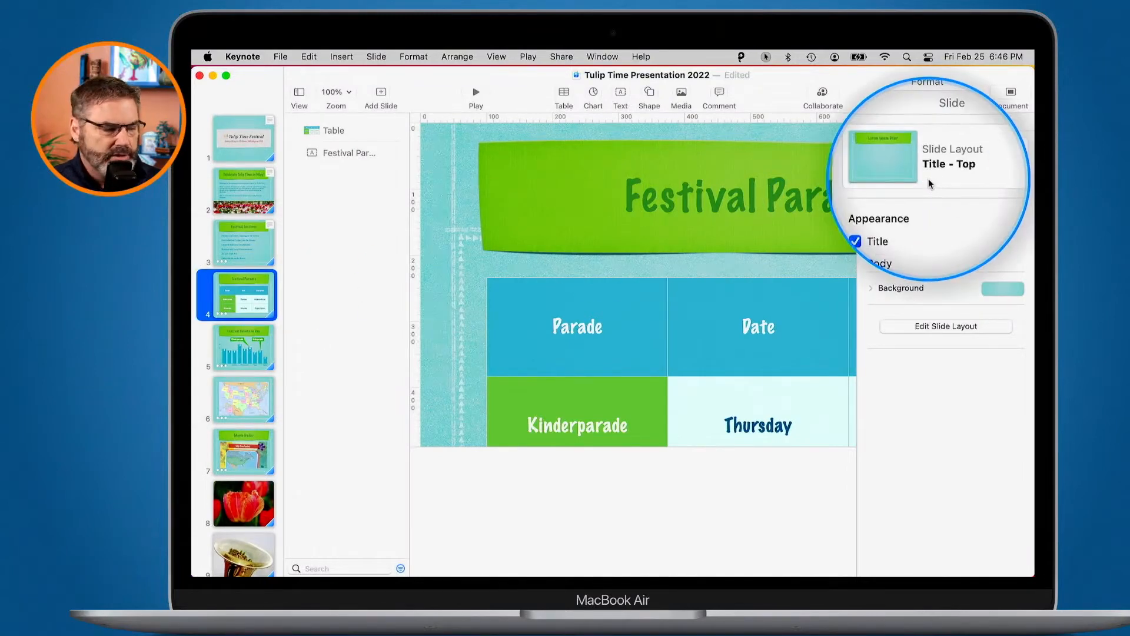
pyautogui.click(253, 354)
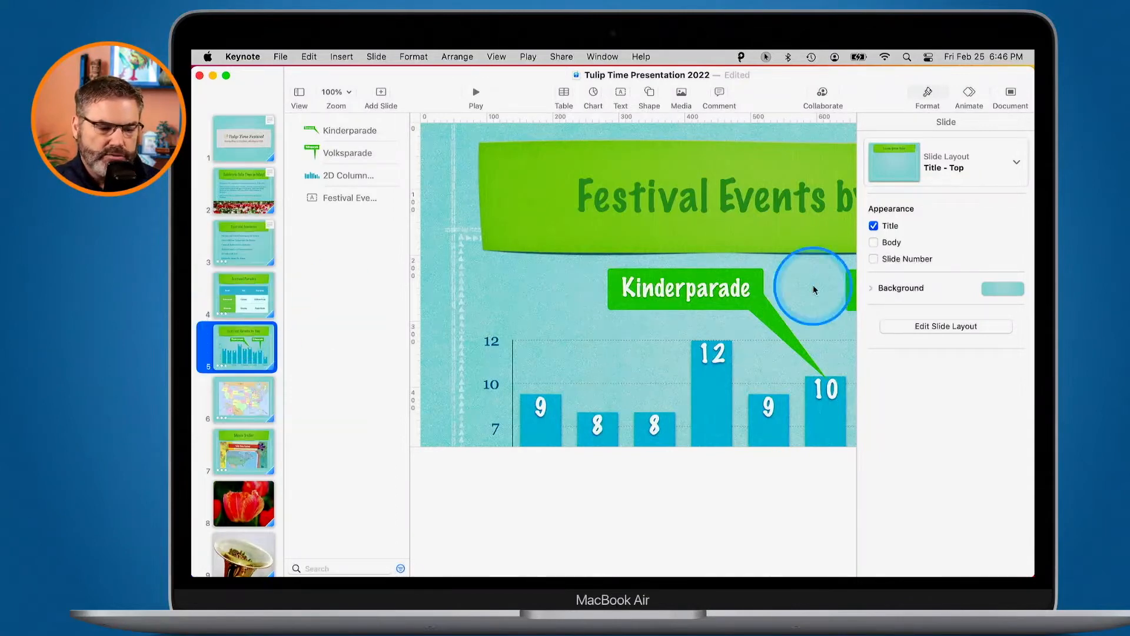
# - Open slide 5's Title - Top layout for editing and add a new slide layout based on Title, Bullets & Photo
pyautogui.click(947, 327)
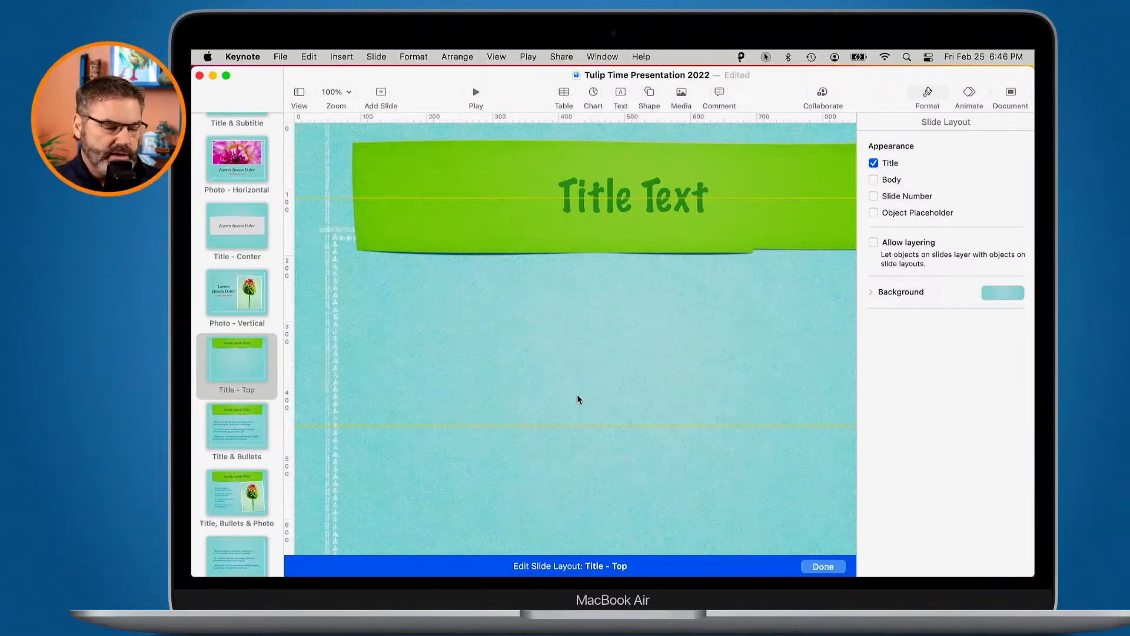
pyautogui.click(822, 567)
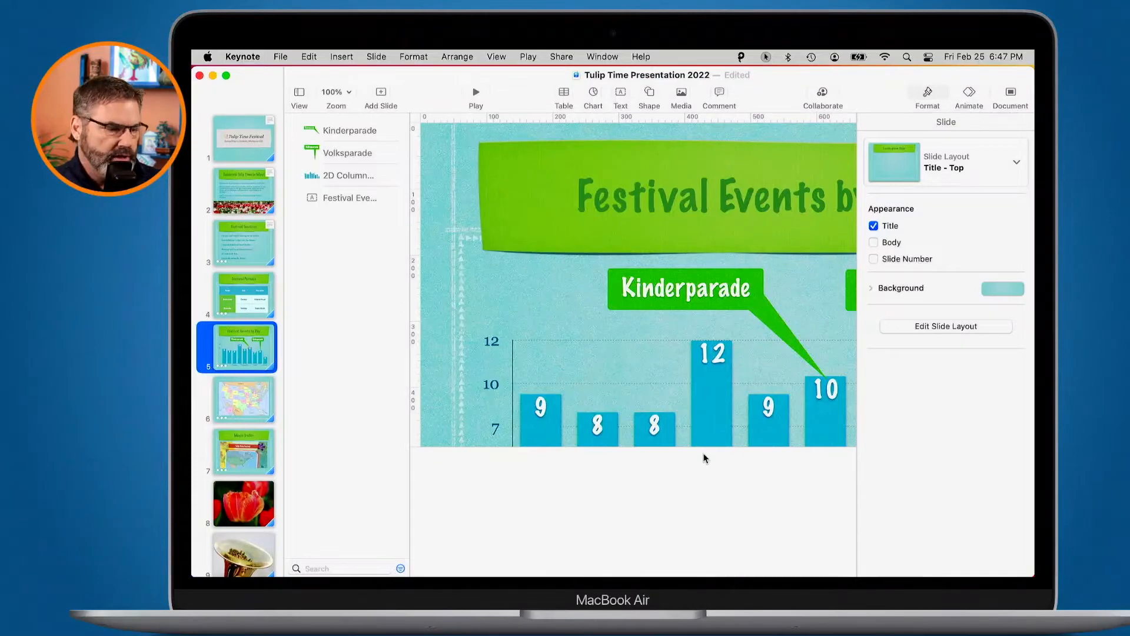
pyautogui.click(947, 326)
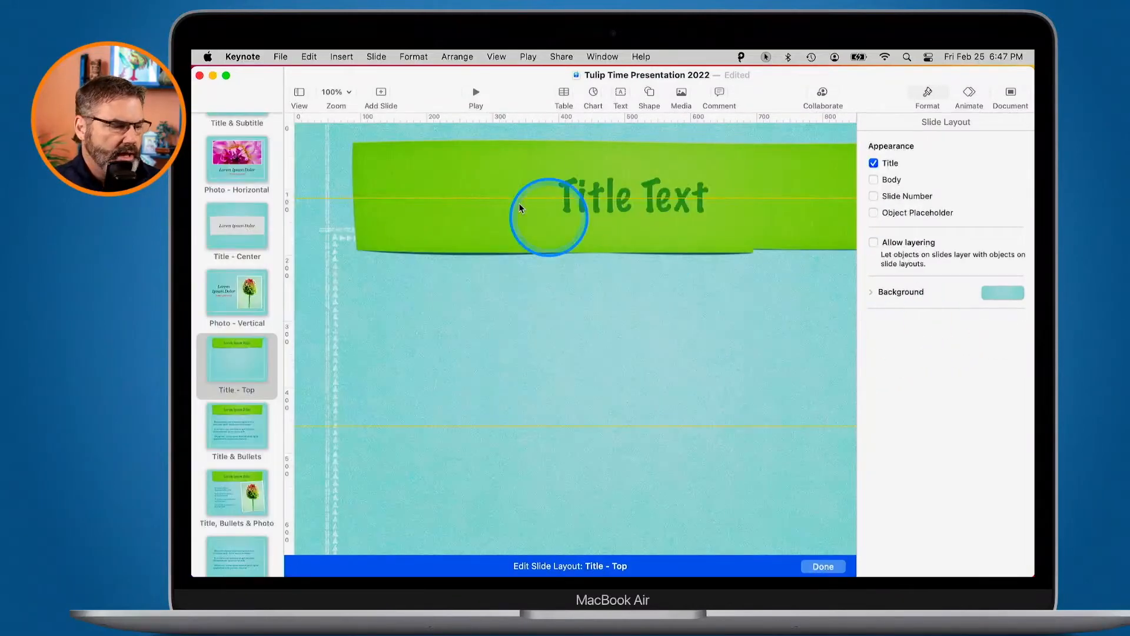
pyautogui.click(381, 94)
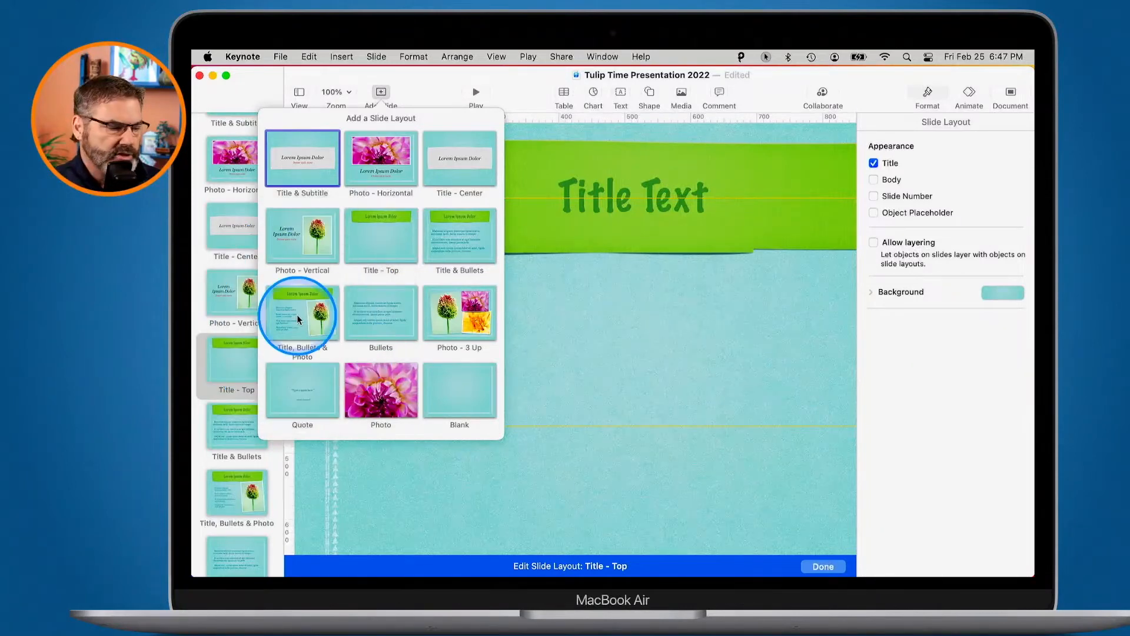
pyautogui.click(297, 319)
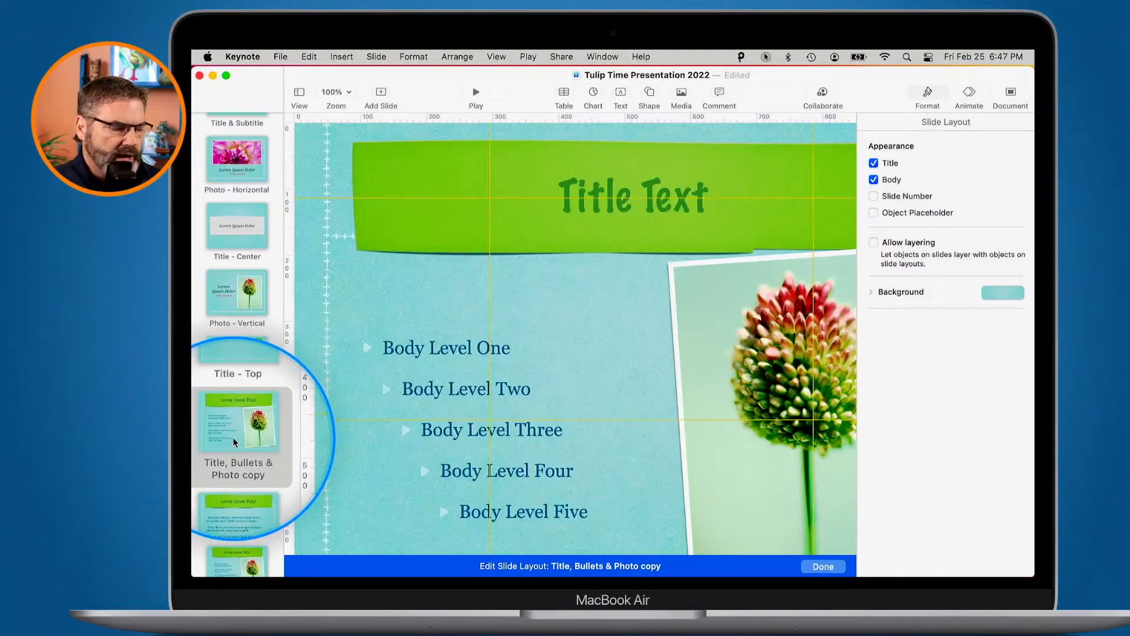
pyautogui.scroll(-5, 232, 436)
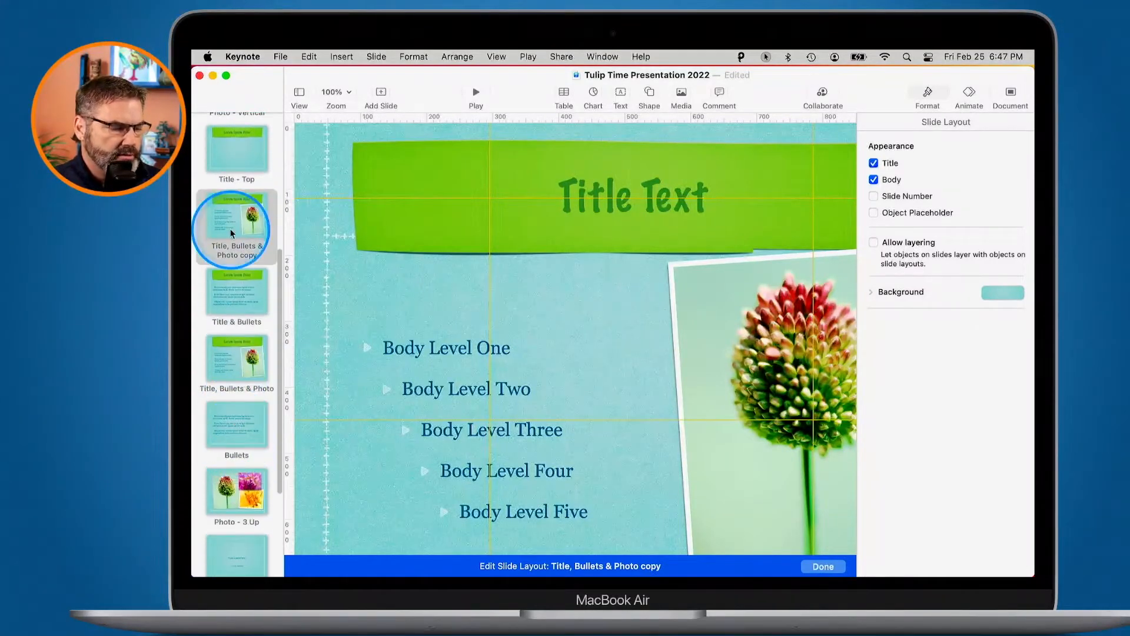
# - Reorder the Title, Bullets & Photo copy layout after Title & Bullets, and rearrange it with the photo left of the body text
pyautogui.moveTo(231, 233); pyautogui.dragTo(228, 295)
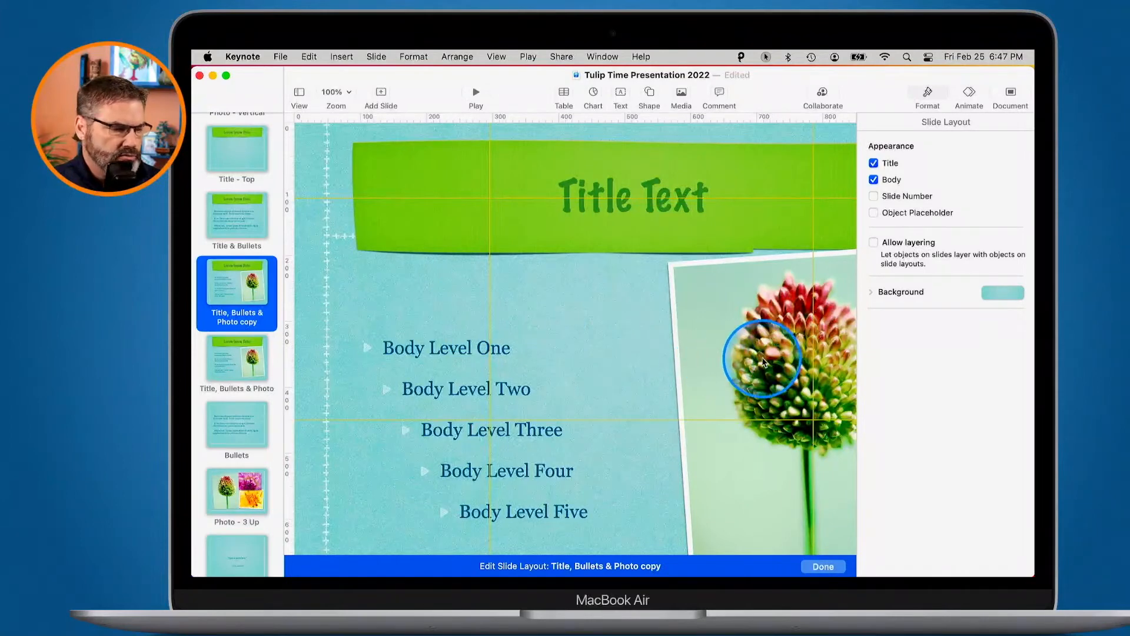
pyautogui.click(347, 94)
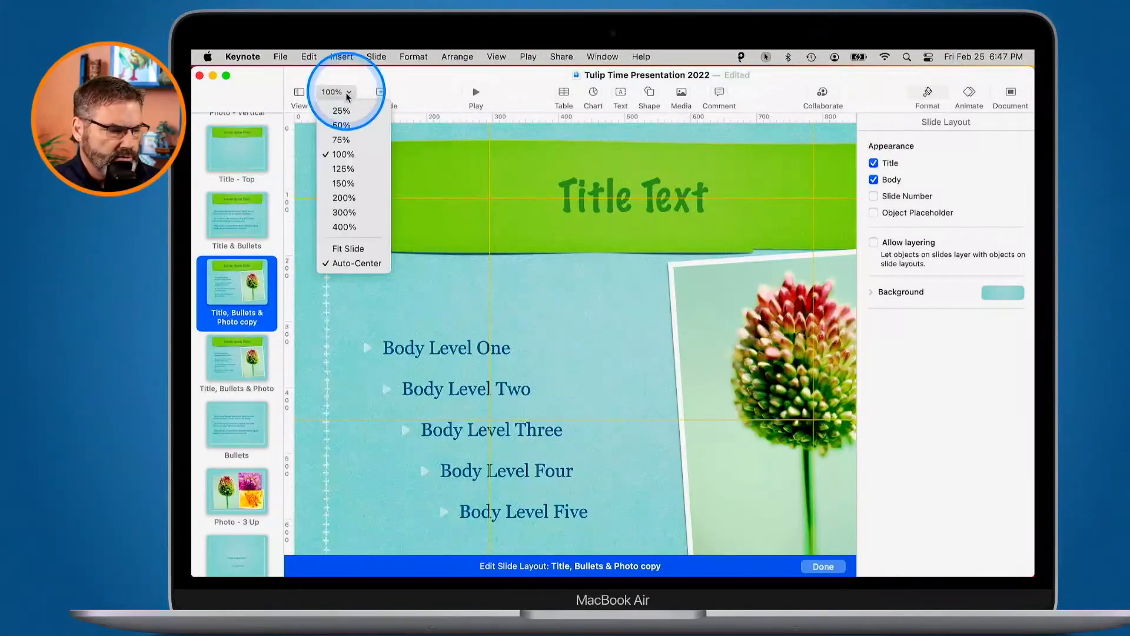
pyautogui.click(346, 129)
pyautogui.moveTo(644, 336)
pyautogui.mouseDown()
pyautogui.moveTo(482, 360)
pyautogui.moveTo(456, 330)
pyautogui.moveTo(649, 319)
pyautogui.mouseUp()
pyautogui.click(502, 328)
pyautogui.moveTo(536, 331); pyautogui.dragTo(542, 335)
pyautogui.moveTo(508, 283); pyautogui.dragTo(548, 321)
pyautogui.press('super+z')
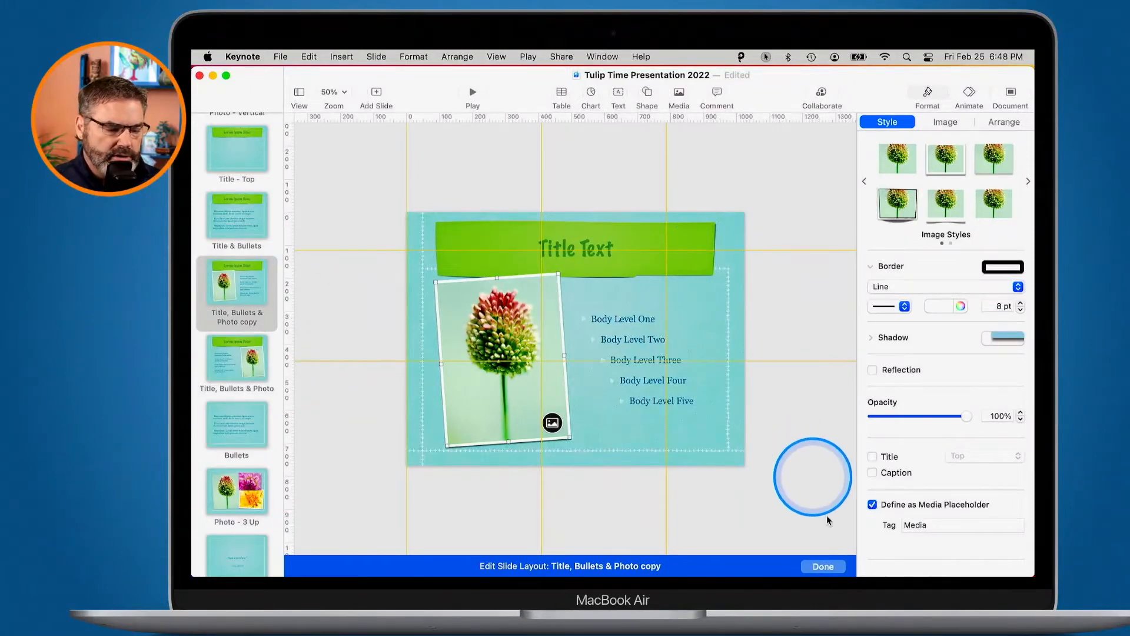
pyautogui.click(823, 566)
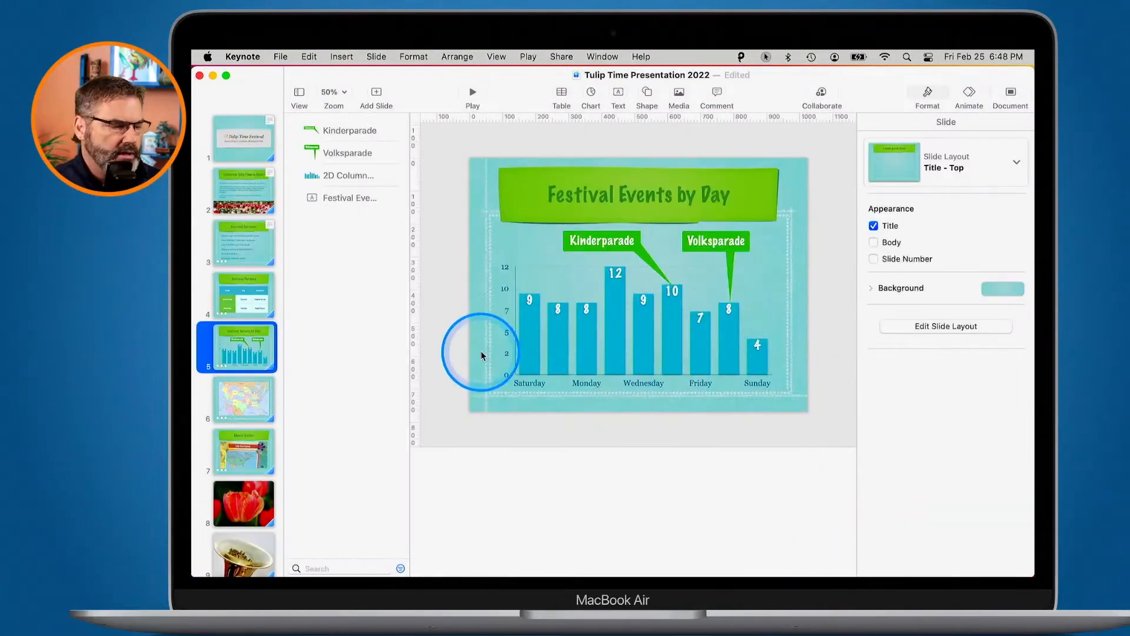
# - Add three new slides after slide 5 using the Title, Bullets & Photo copy layout
pyautogui.click(376, 94)
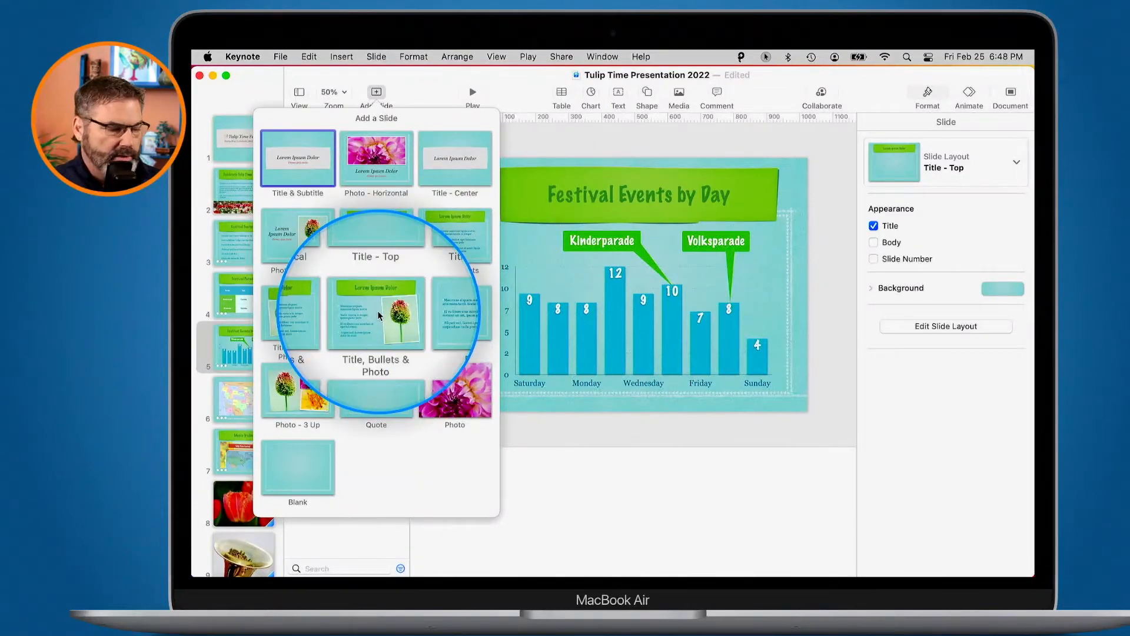
pyautogui.click(297, 313)
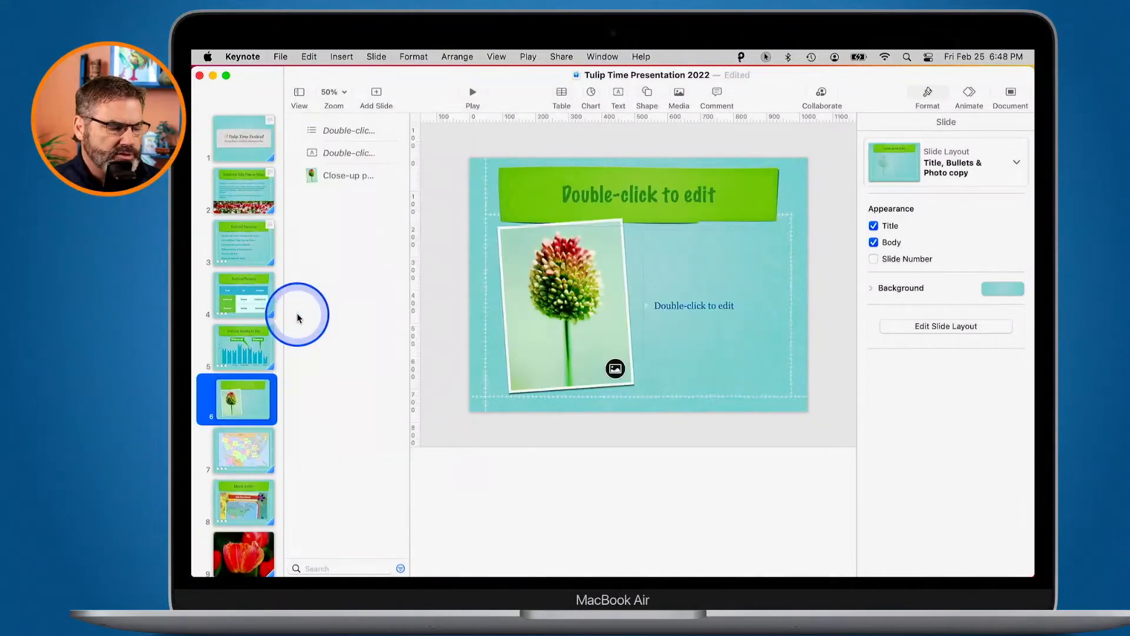
pyautogui.click(377, 94)
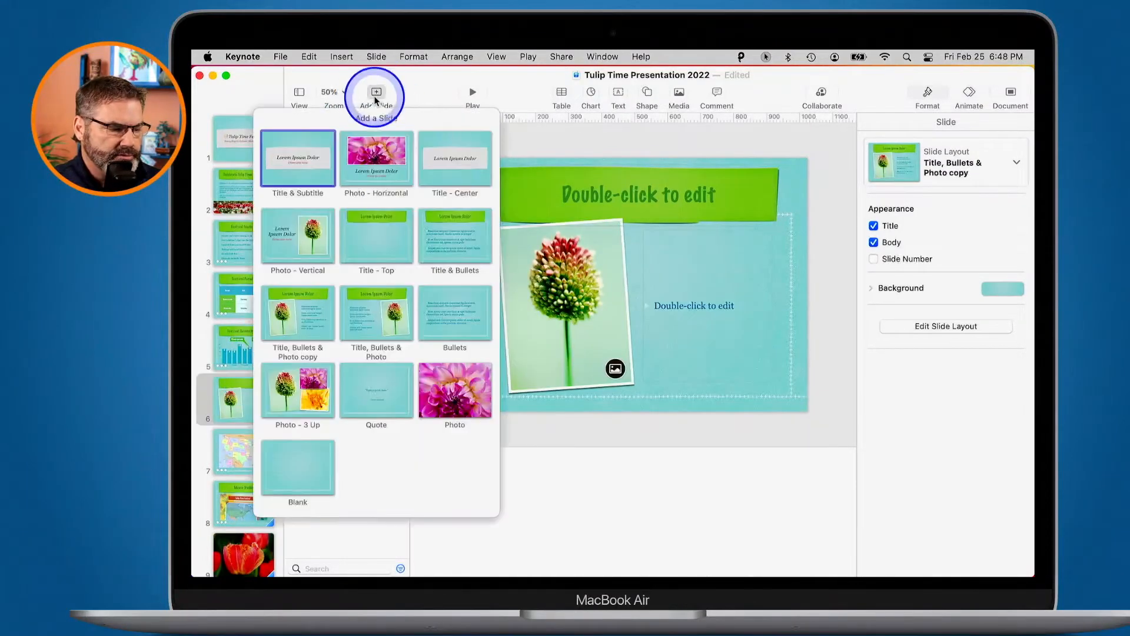
pyautogui.click(297, 318)
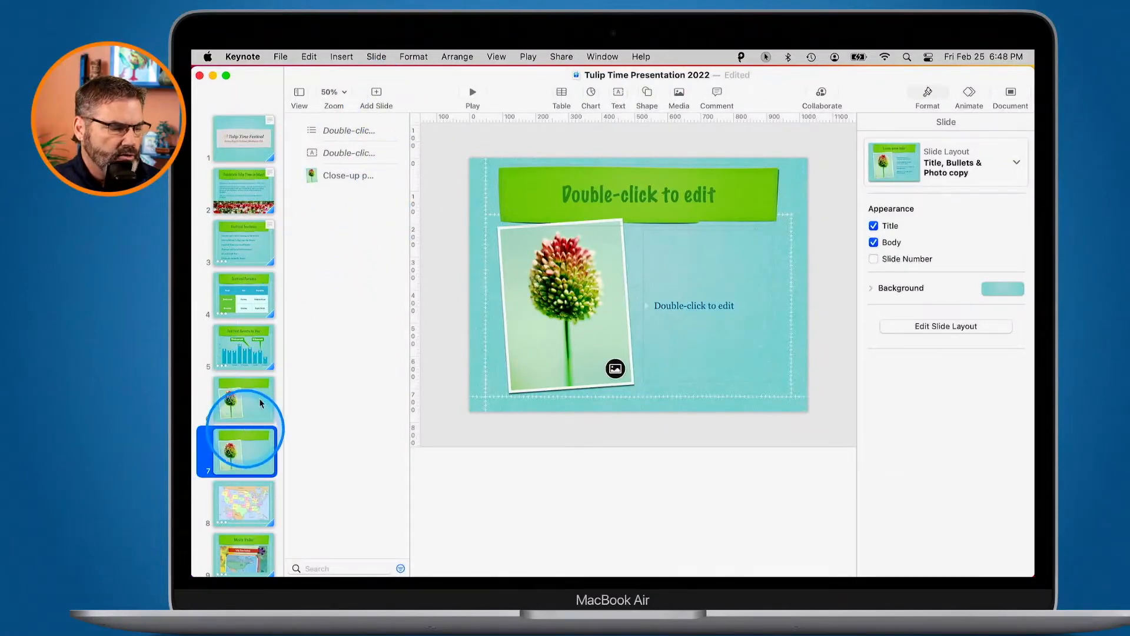
pyautogui.click(377, 94)
pyautogui.click(294, 317)
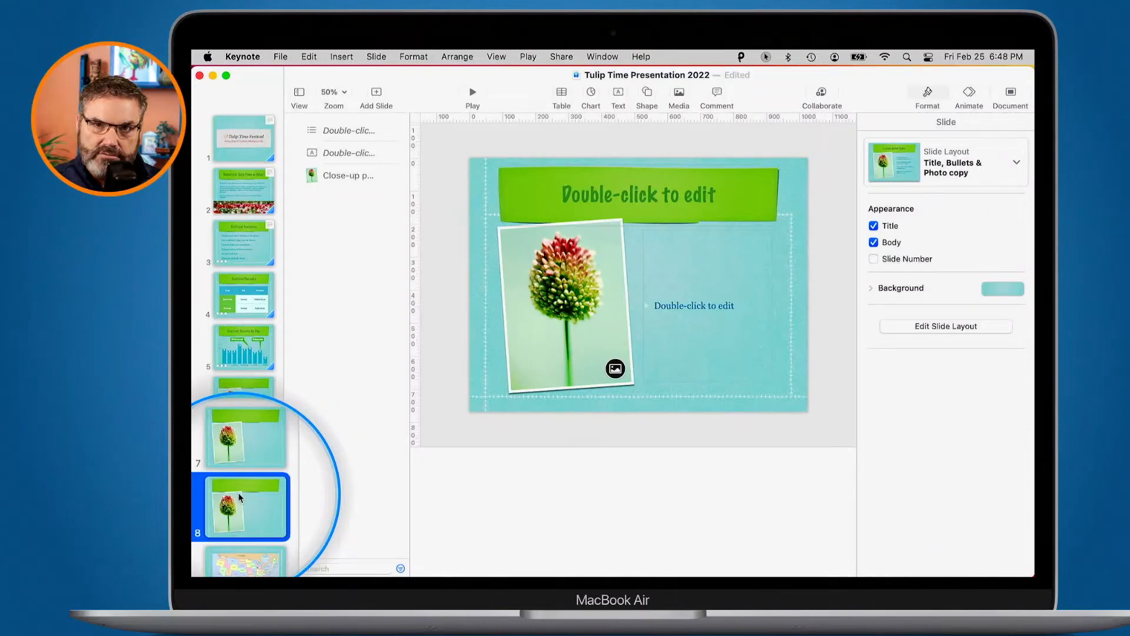
# - Edit the Title, Bullets & Photo copy layout from slide 8, shifting its photo and body text slightly to the right
pyautogui.click(955, 323)
pyautogui.moveTo(497, 380); pyautogui.dragTo(522, 382)
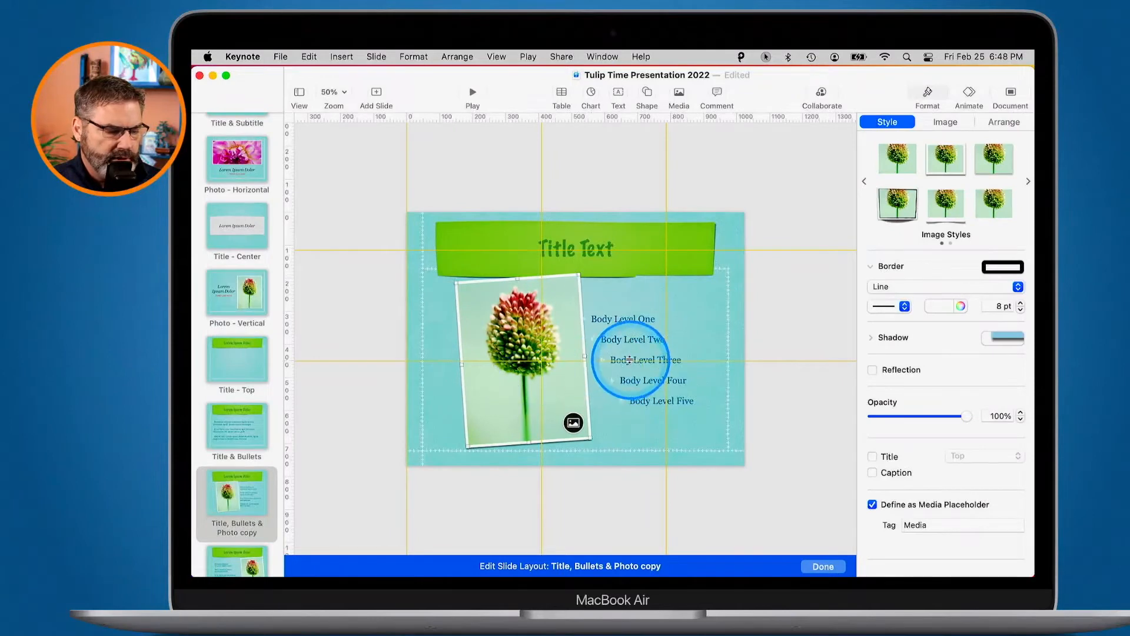
pyautogui.moveTo(628, 340); pyautogui.dragTo(662, 340)
pyautogui.moveTo(562, 380); pyautogui.dragTo(570, 382)
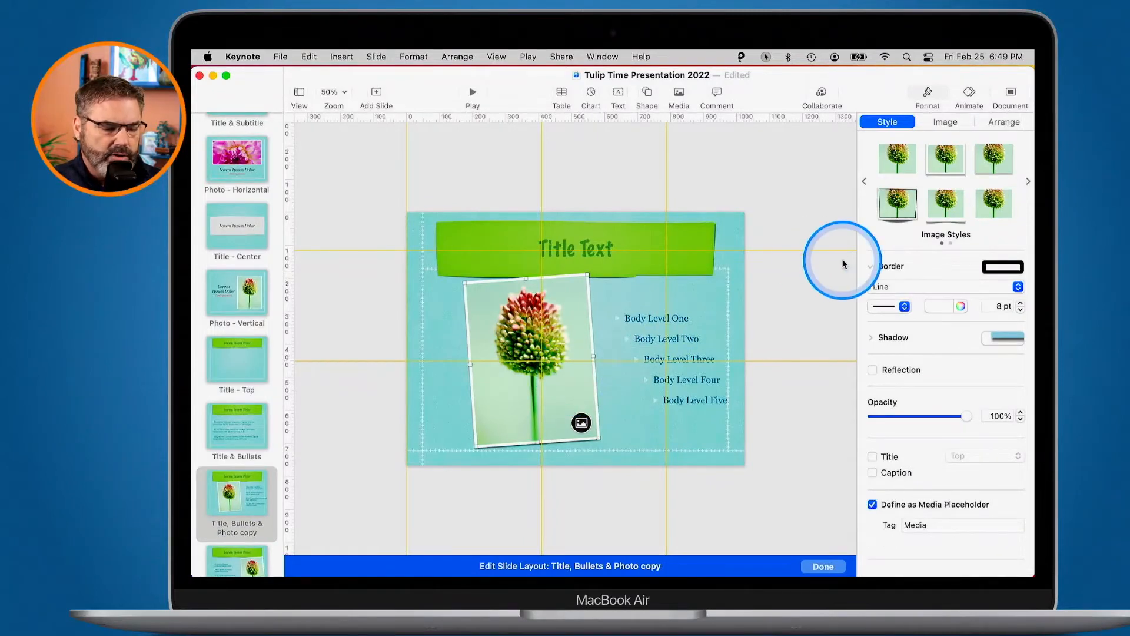
pyautogui.click(824, 566)
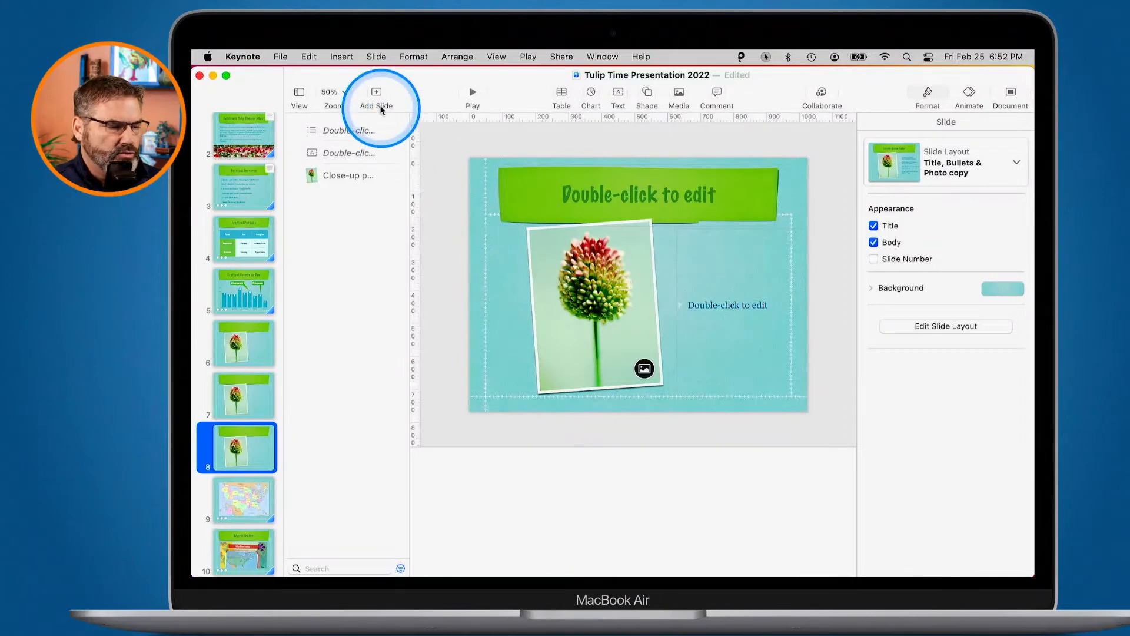
# - Add another slide layout based on Blank and rename it Text
pyautogui.click(949, 327)
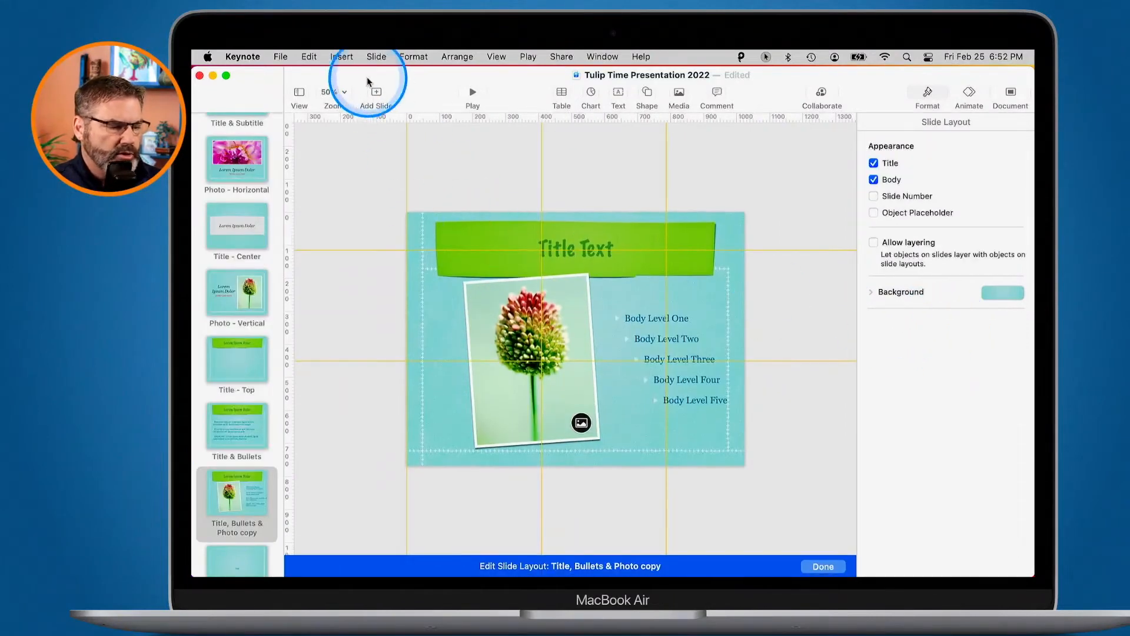
pyautogui.click(376, 93)
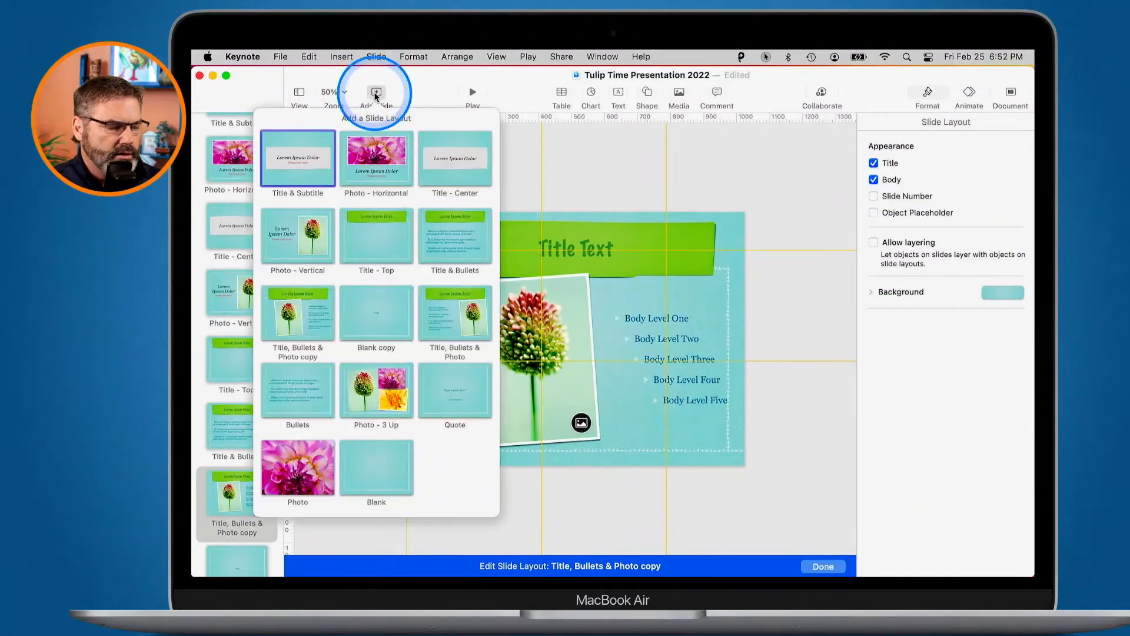
pyautogui.click(379, 461)
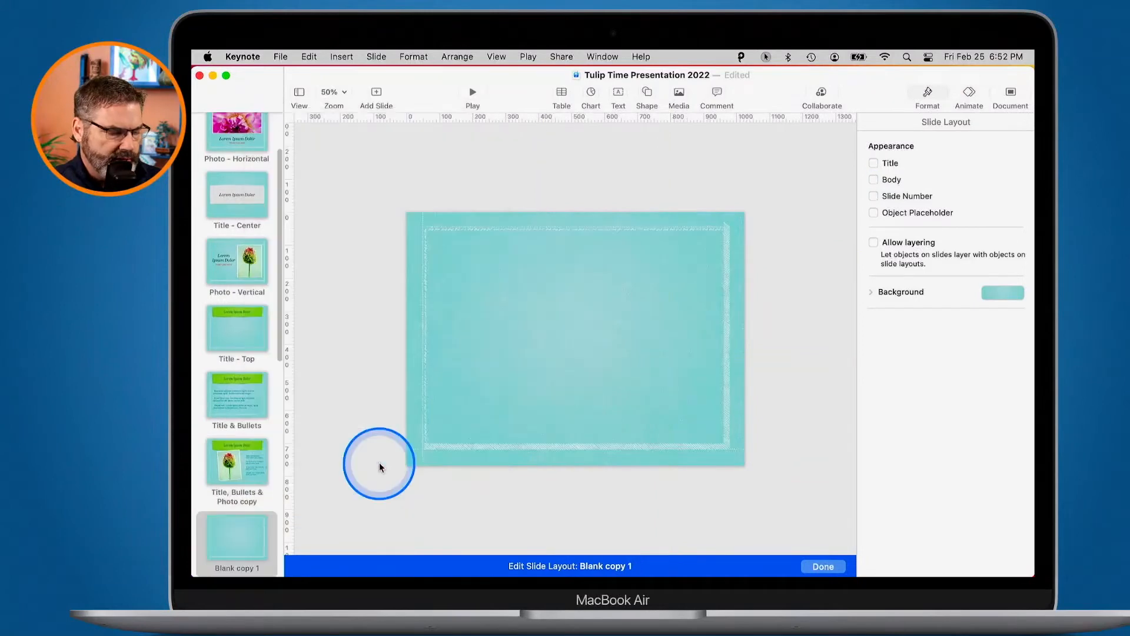
pyautogui.click(230, 569)
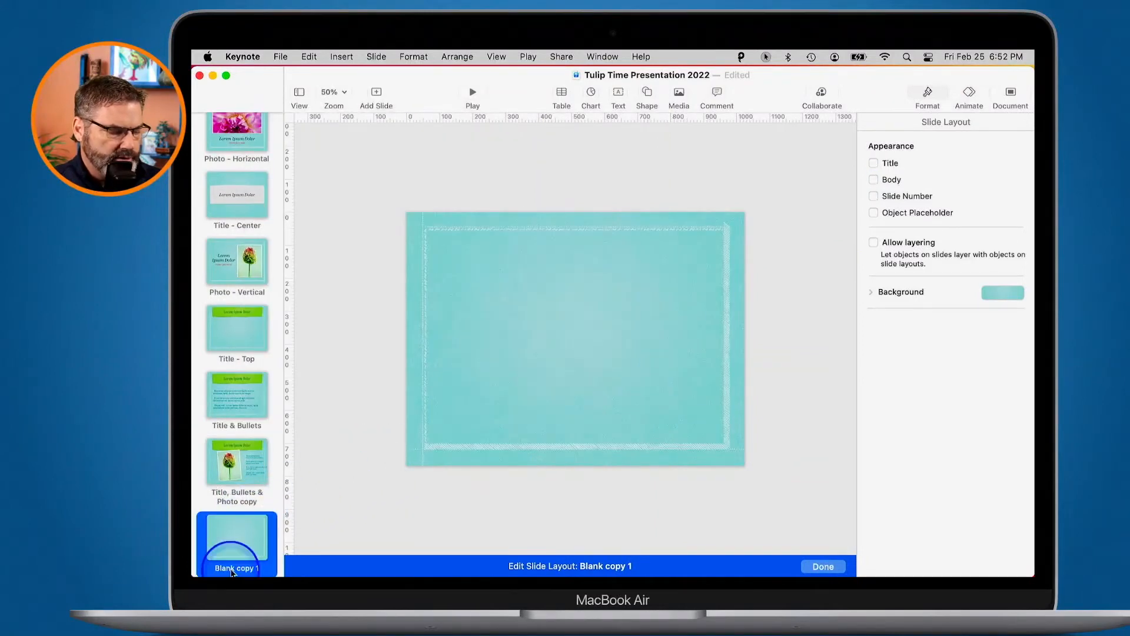
pyautogui.doubleClick(231, 569)
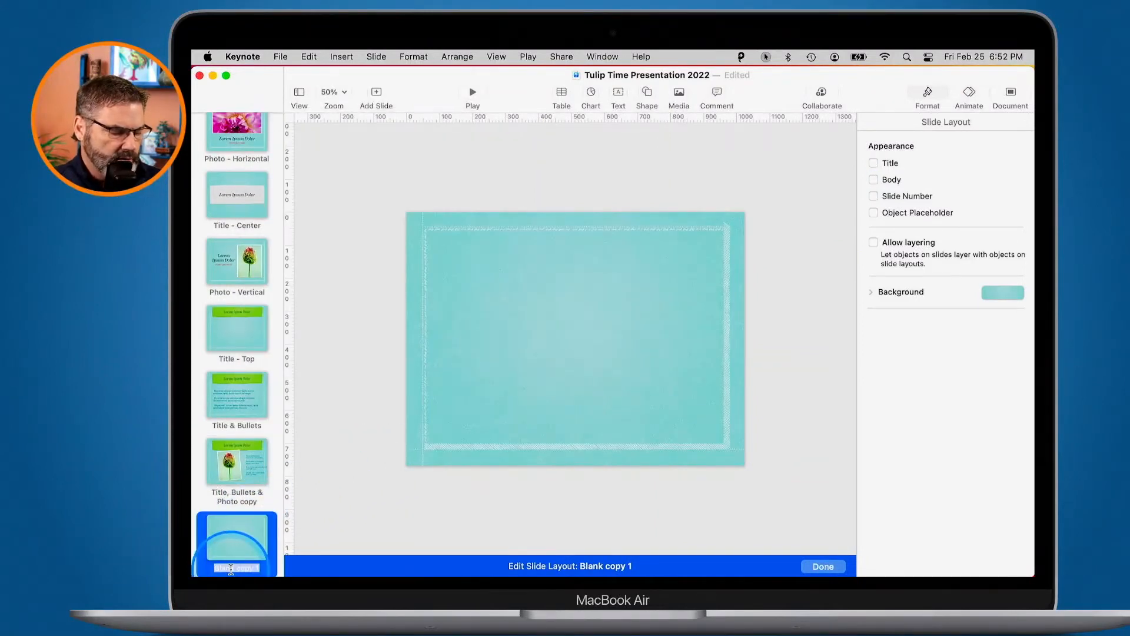
pyautogui.write('Text')
pyautogui.press('Return')
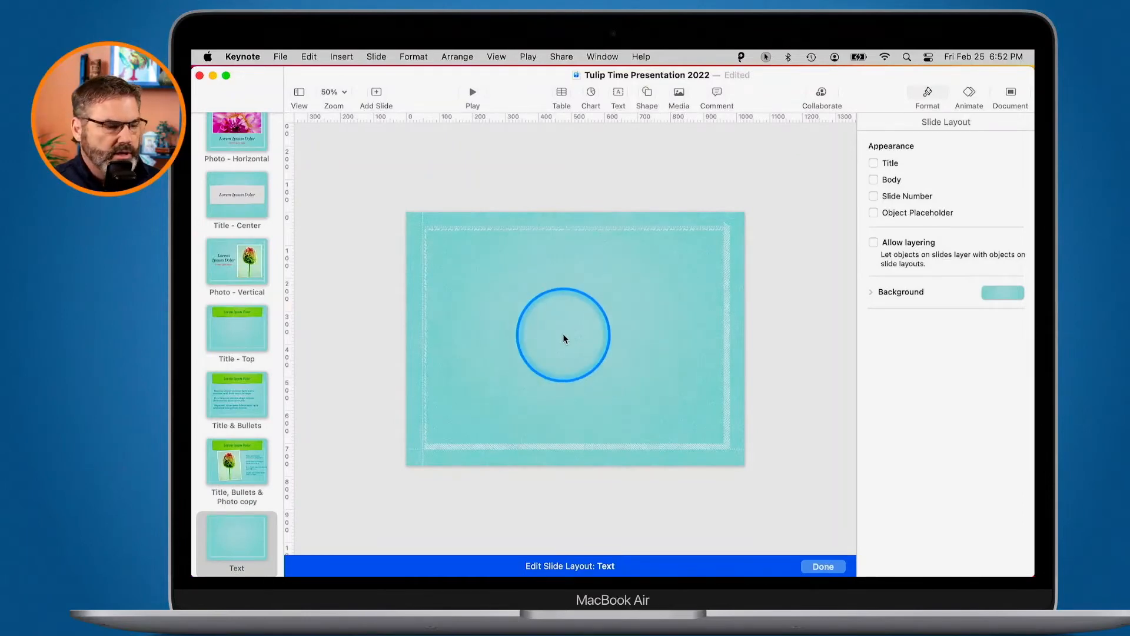
# - Insert a text box in the centre of the Text layout and finish editing the layout
pyautogui.click(616, 97)
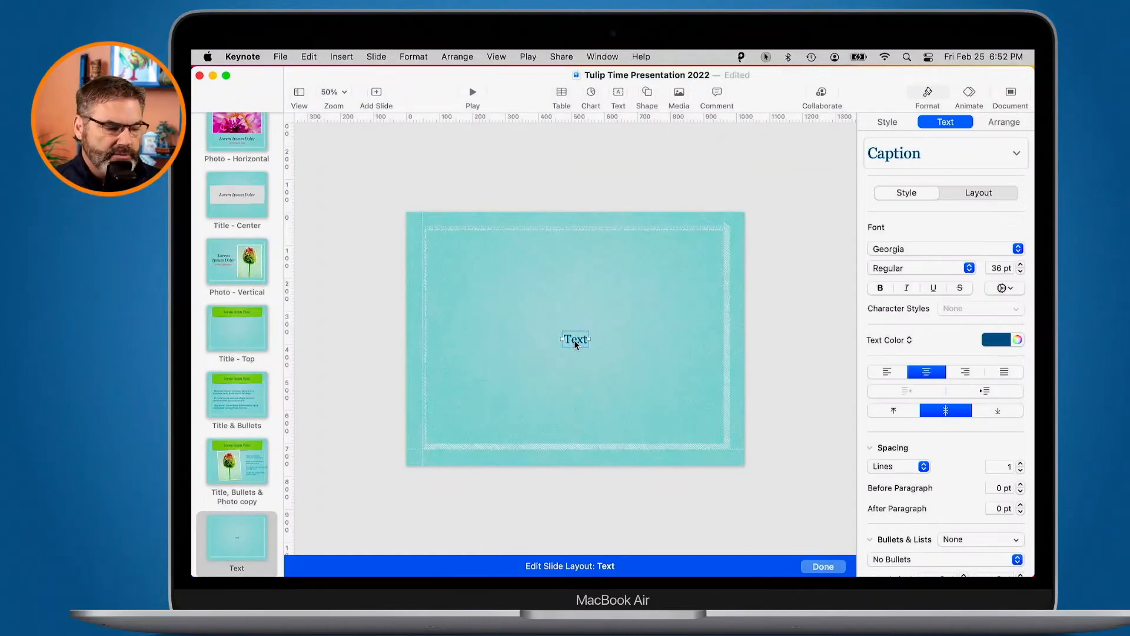
pyautogui.click(765, 413)
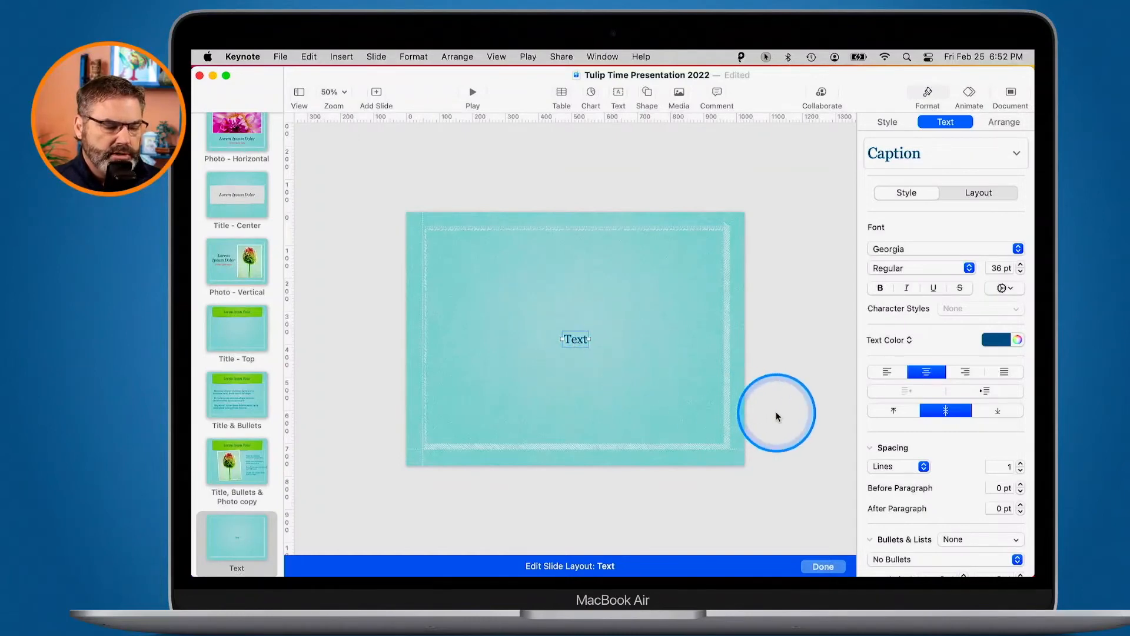
pyautogui.click(823, 566)
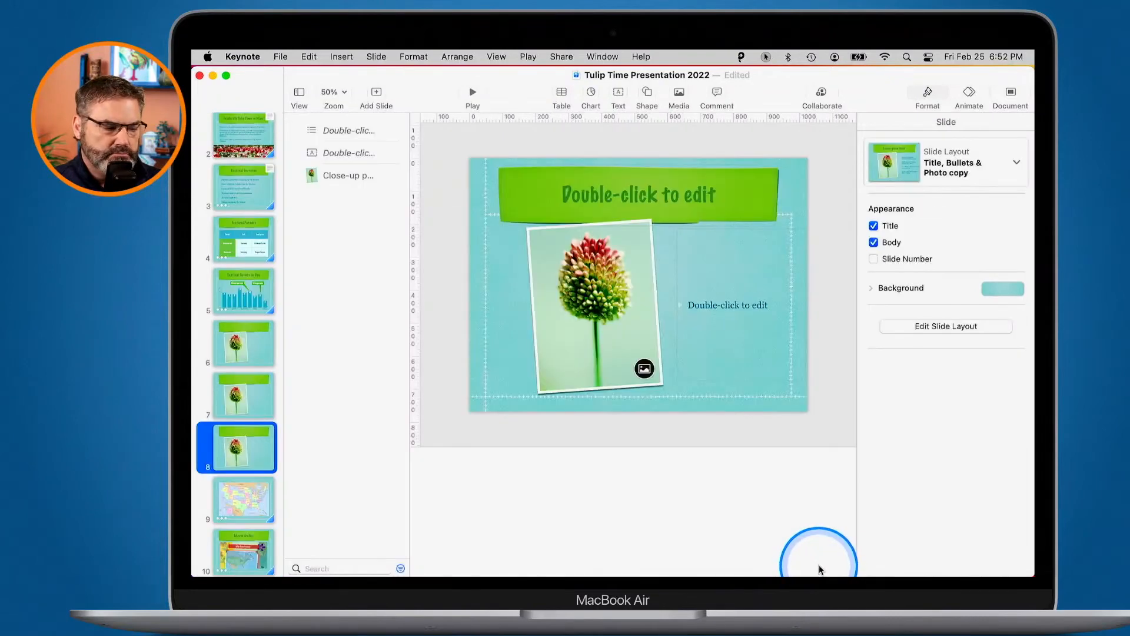
# - Add a new slide after slide 8 using the Text layout
pyautogui.scroll(-5, 240, 464)
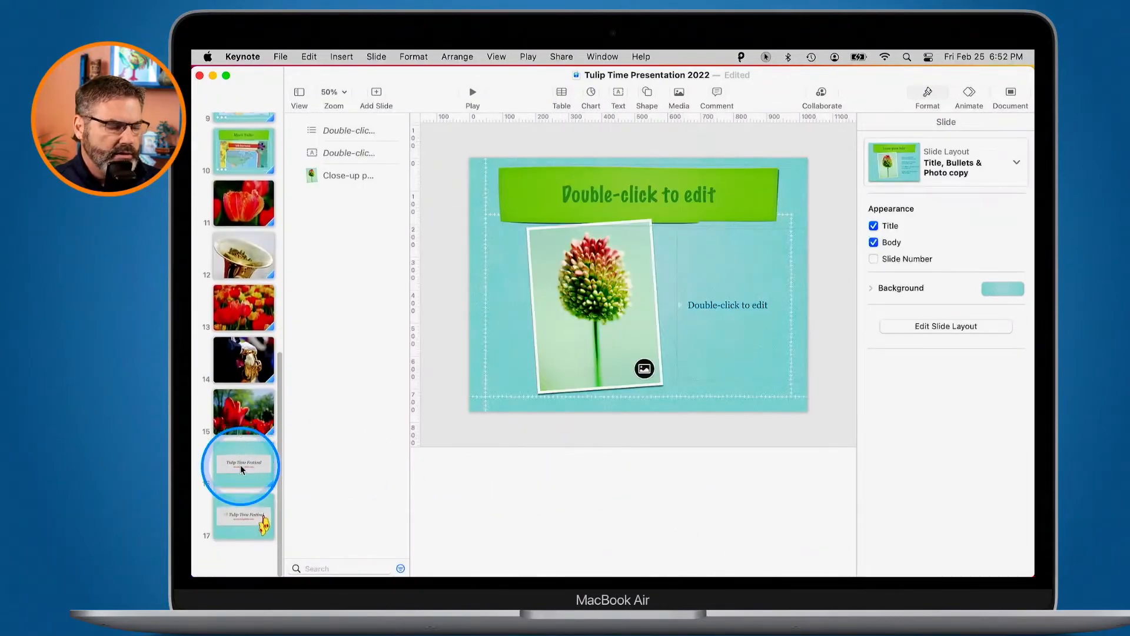
pyautogui.click(375, 92)
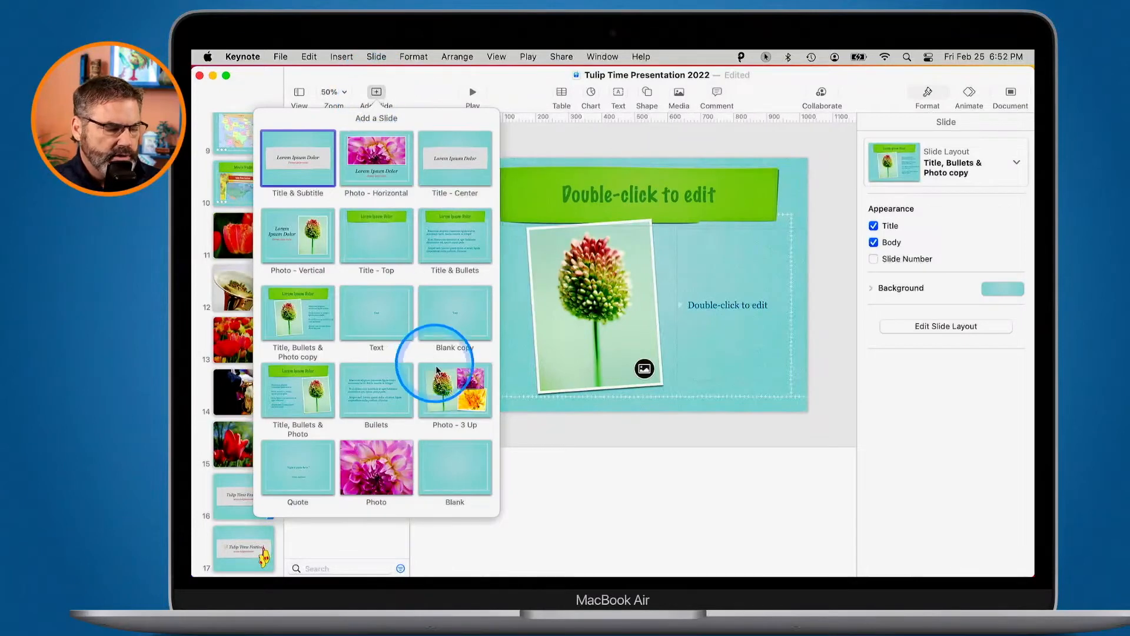
pyautogui.click(378, 318)
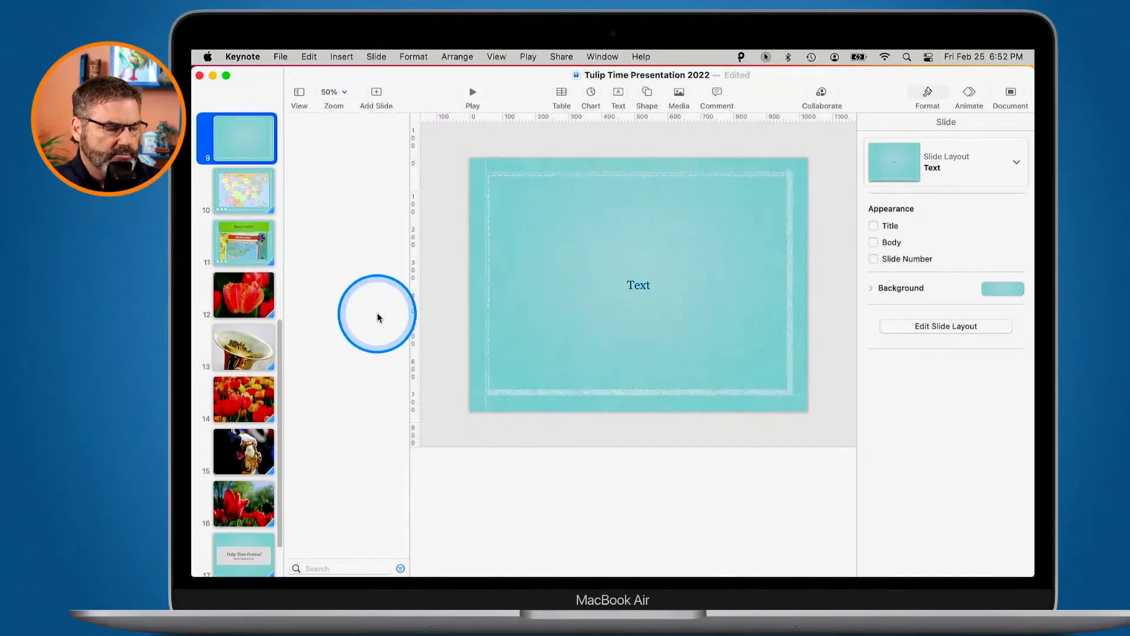
# - Try to edit the centred text directly on slide 9
pyautogui.doubleClick(637, 287)
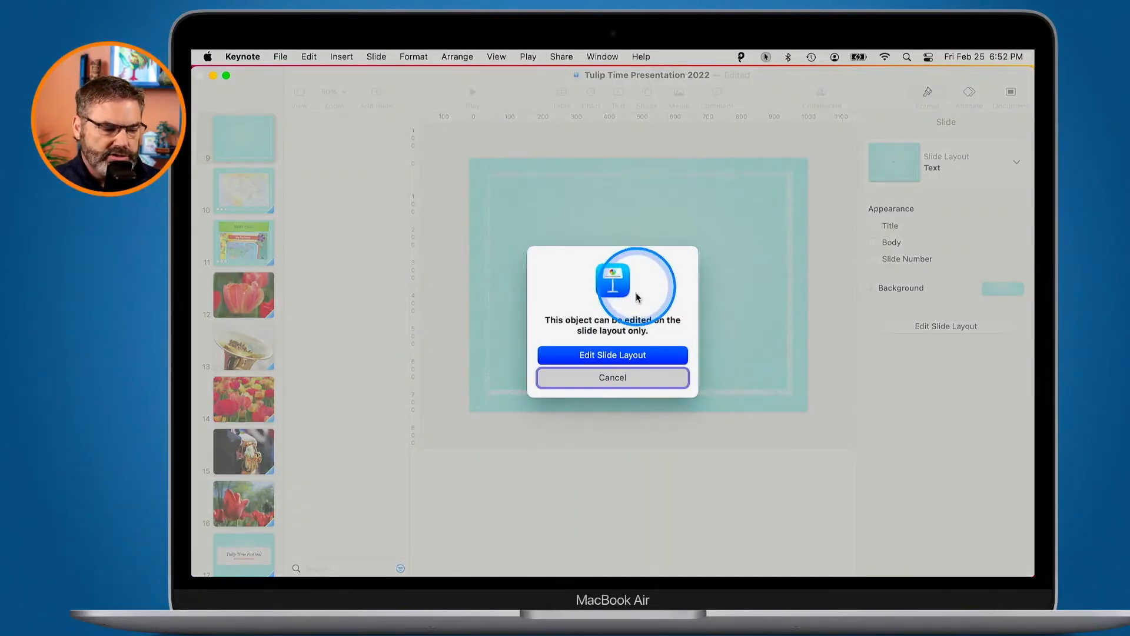
pyautogui.click(612, 380)
pyautogui.doubleClick(638, 288)
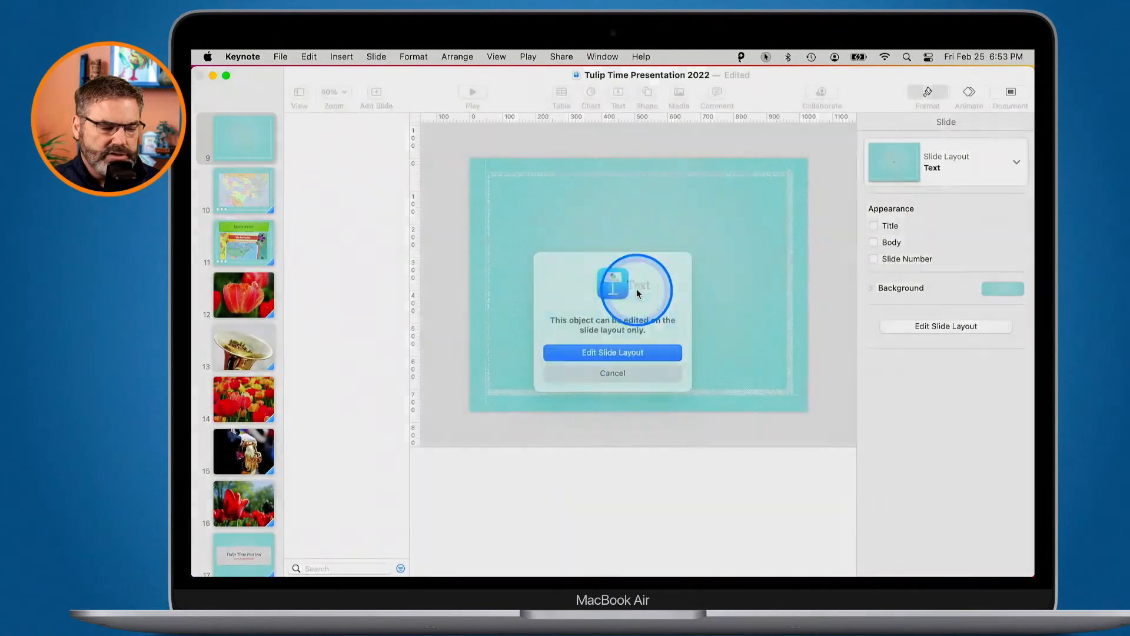
pyautogui.click(610, 379)
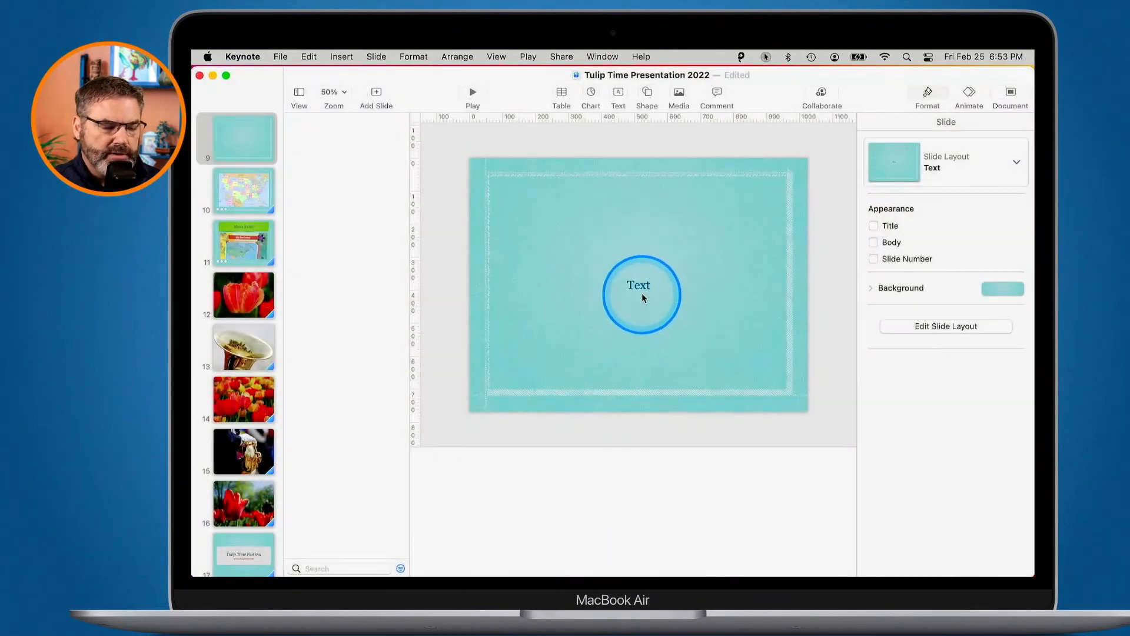
# - Open the Text layout for editing from slide 9 and define its centred text box as a text placeholder
pyautogui.doubleClick(639, 288)
pyautogui.click(613, 355)
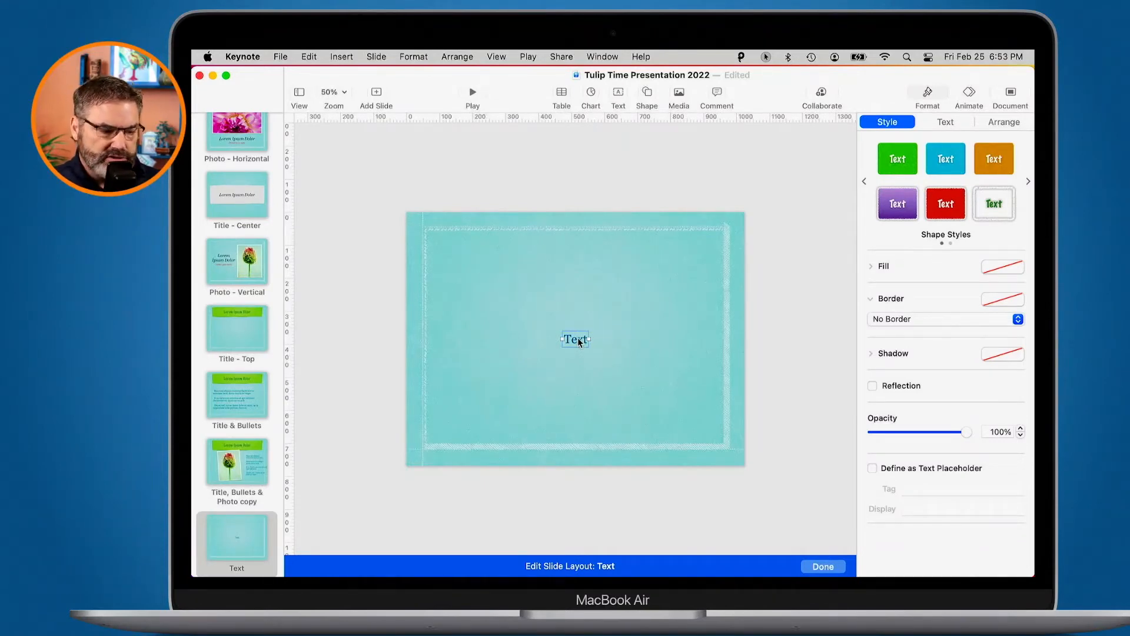
pyautogui.click(579, 341)
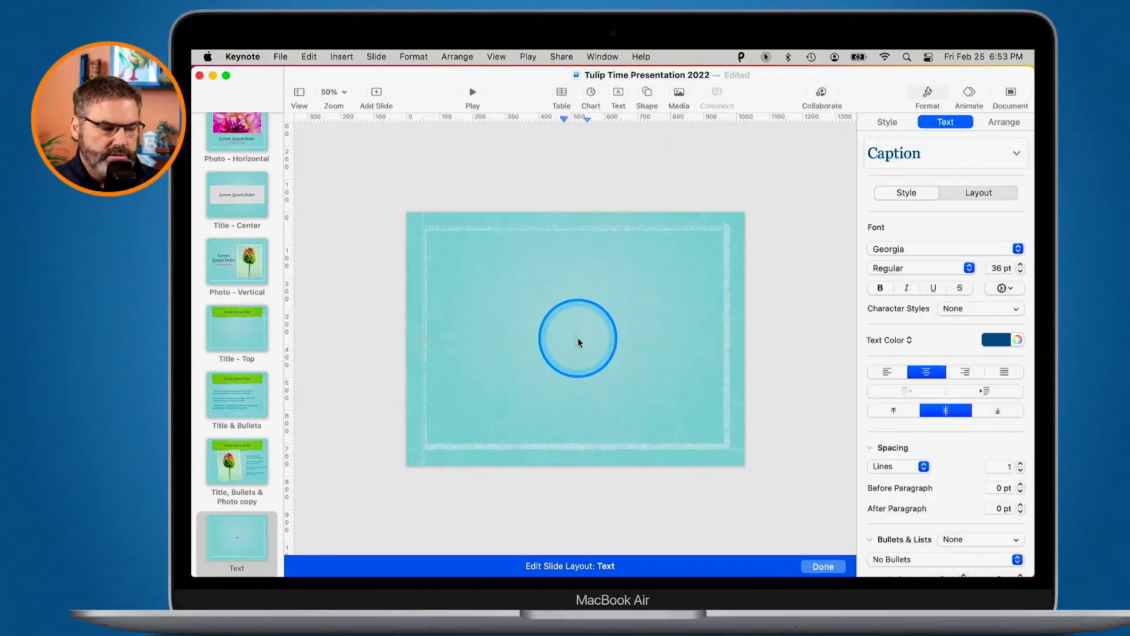
pyautogui.click(559, 369)
pyautogui.click(575, 339)
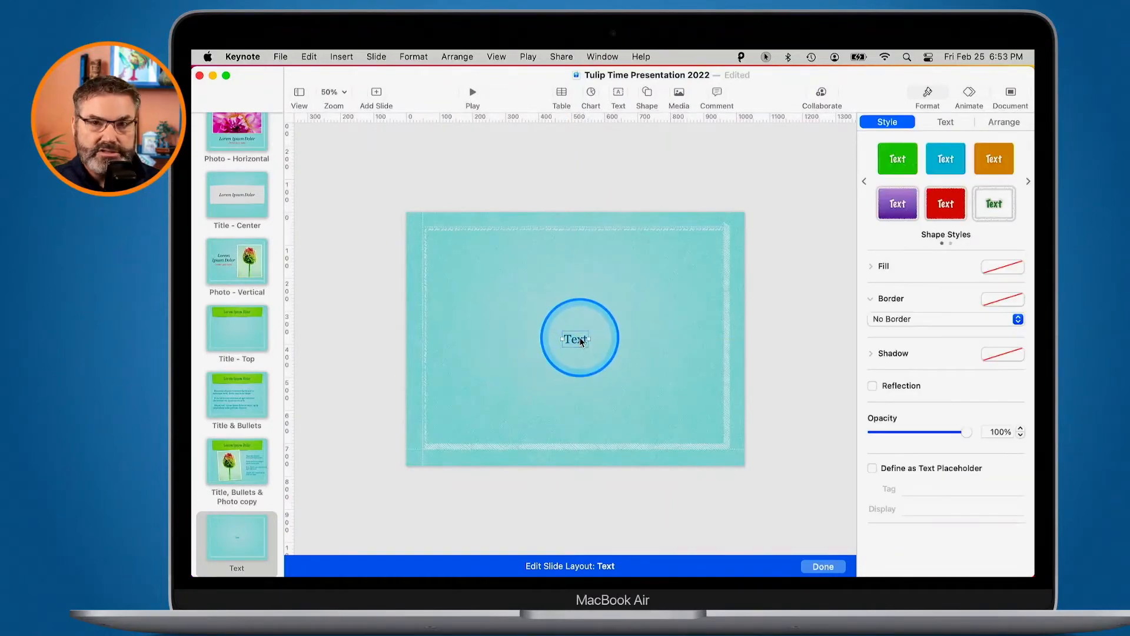
pyautogui.click(415, 57)
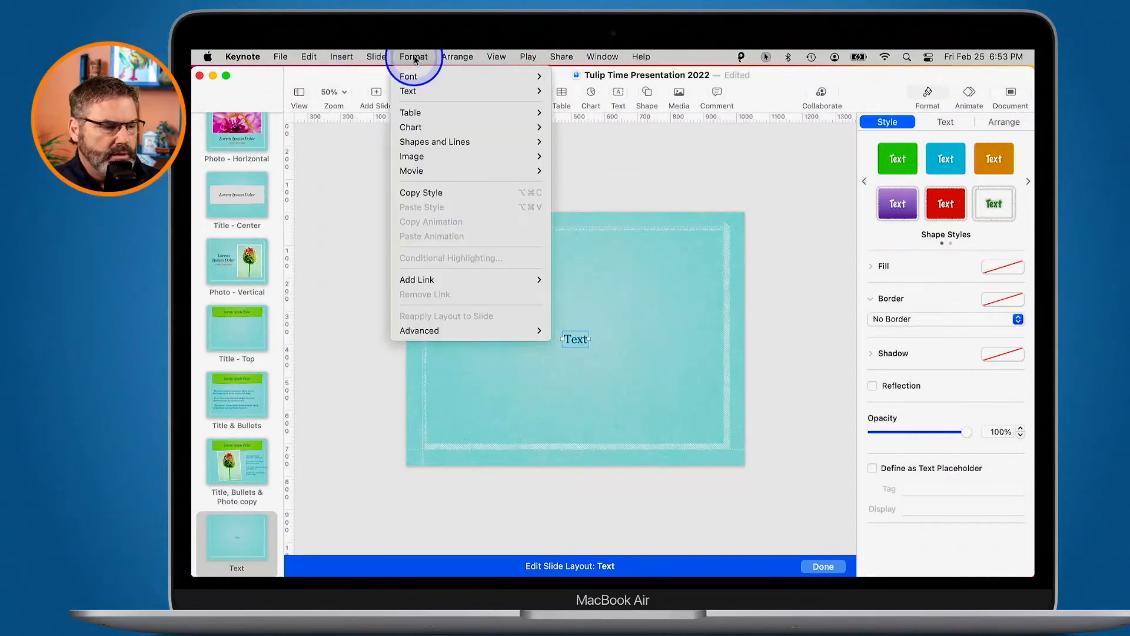
pyautogui.moveTo(439, 329)
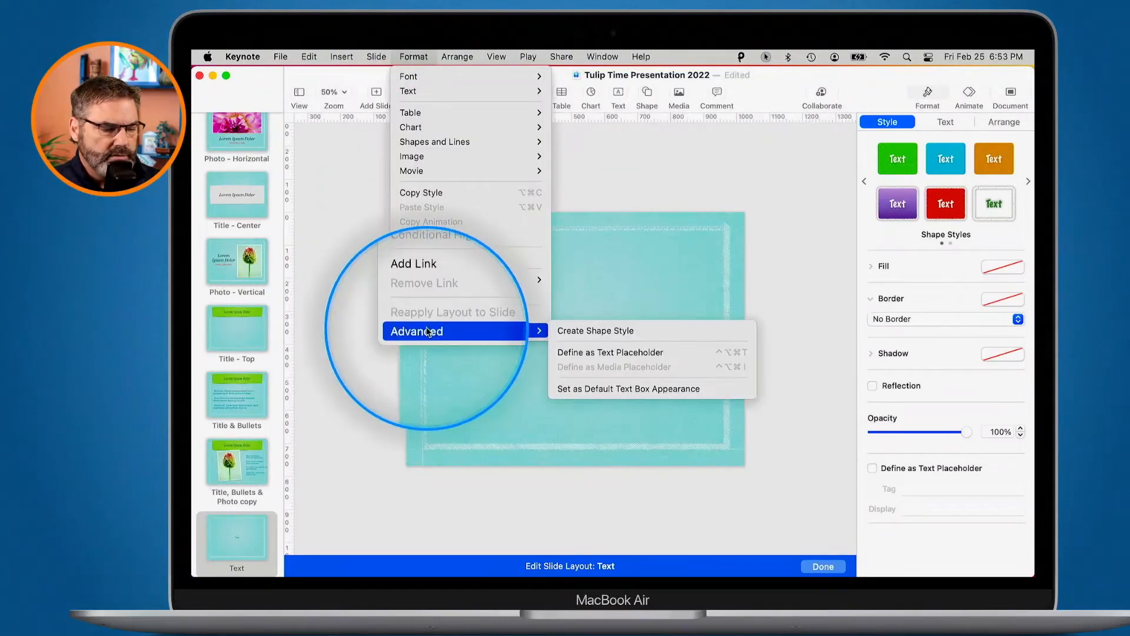
pyautogui.click(607, 352)
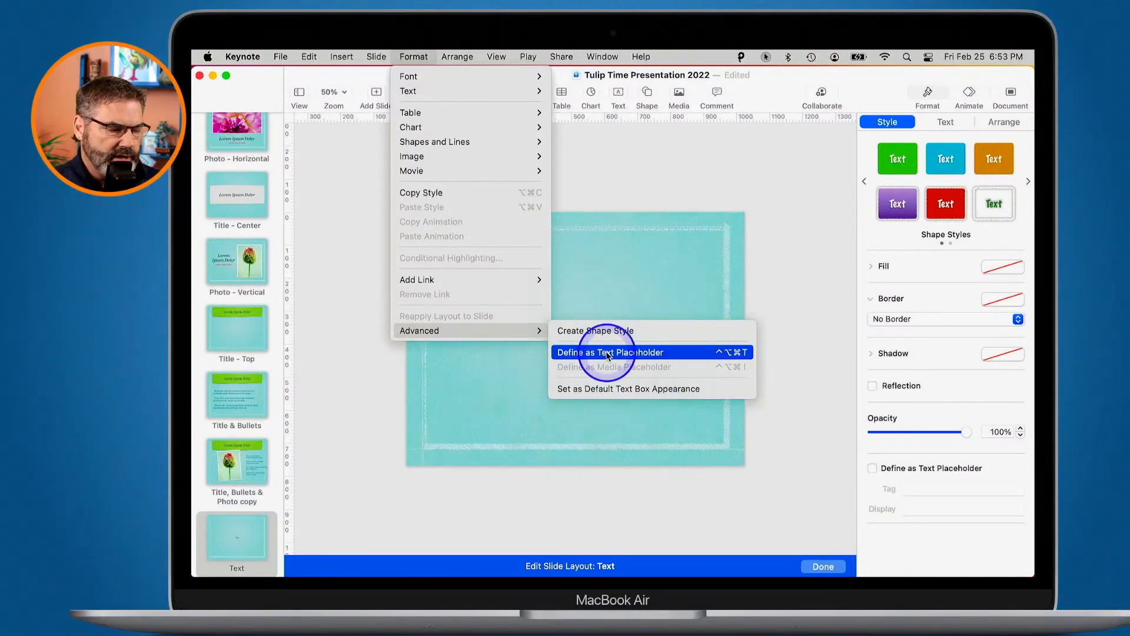
# - Set the centred placeholder's text in the Text layout to "Text Goes Here" and finish editing the layout
pyautogui.click(568, 341)
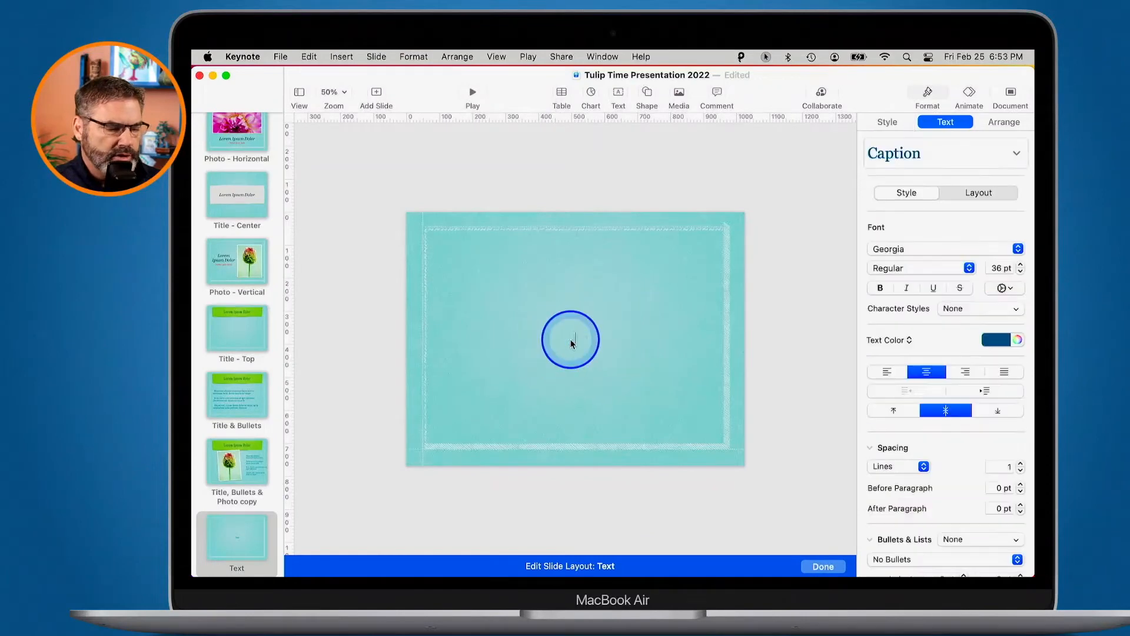
pyautogui.write('Te')
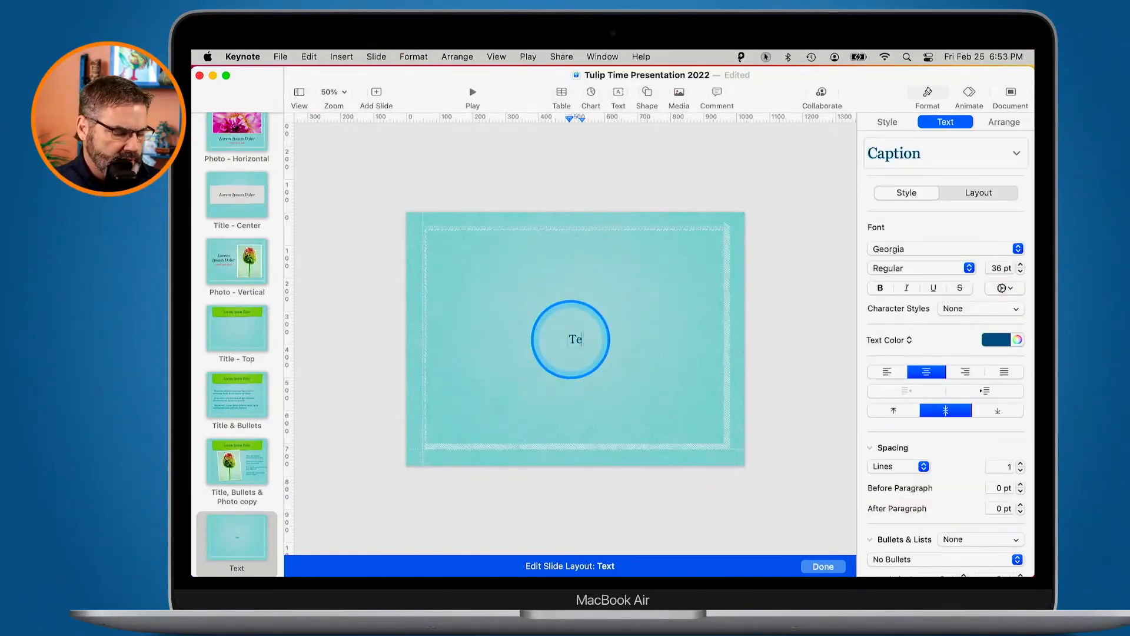
pyautogui.write('xt Goes Here')
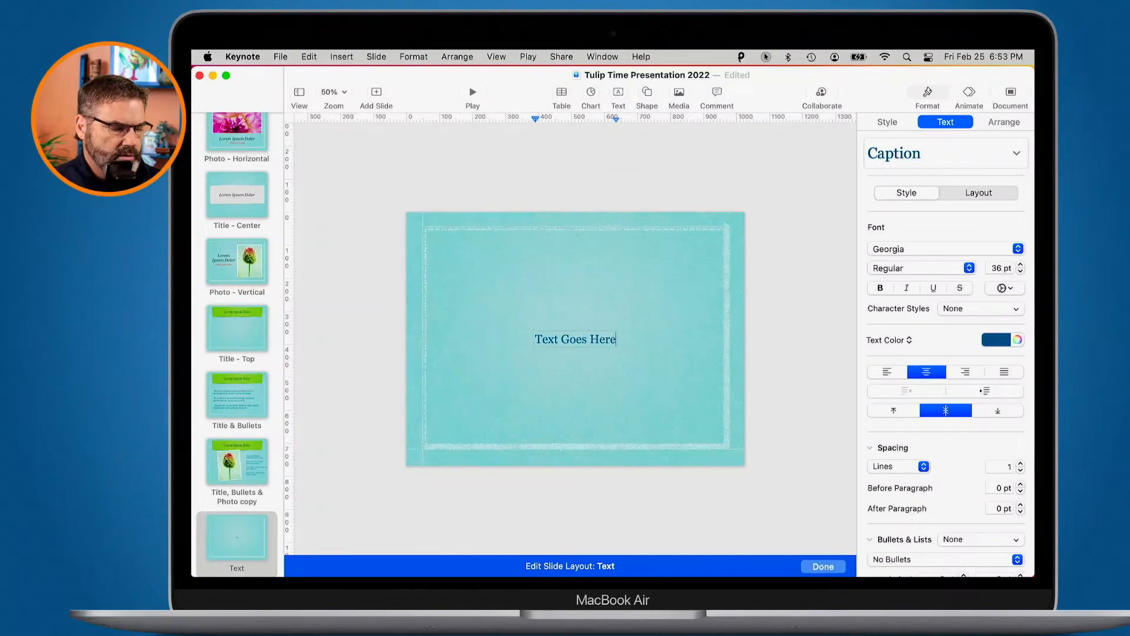
pyautogui.click(798, 317)
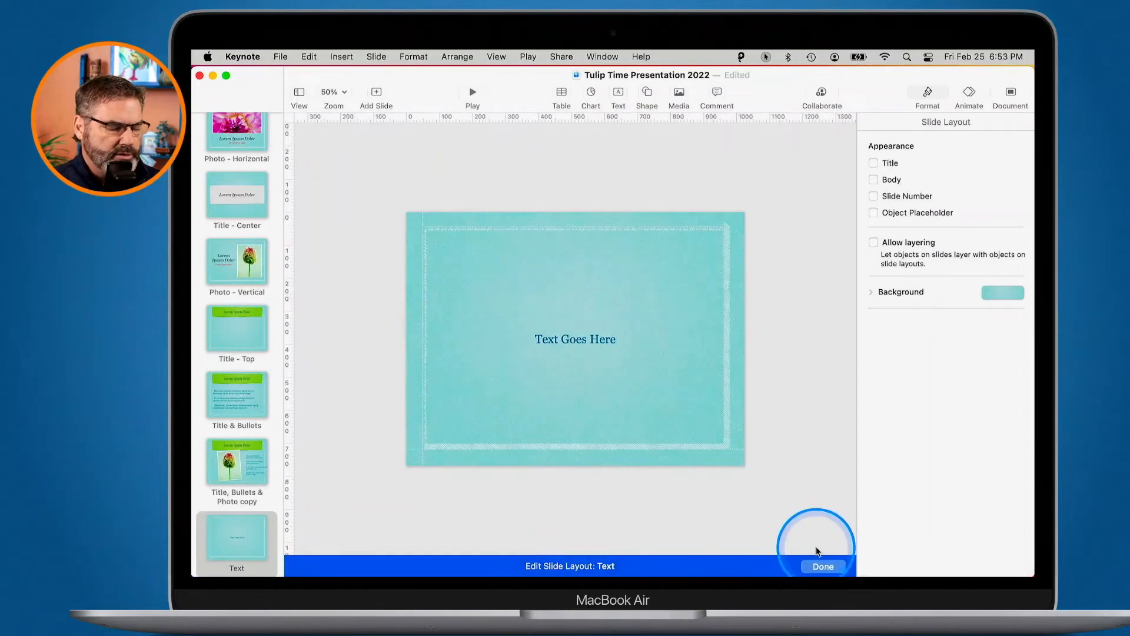
pyautogui.click(821, 565)
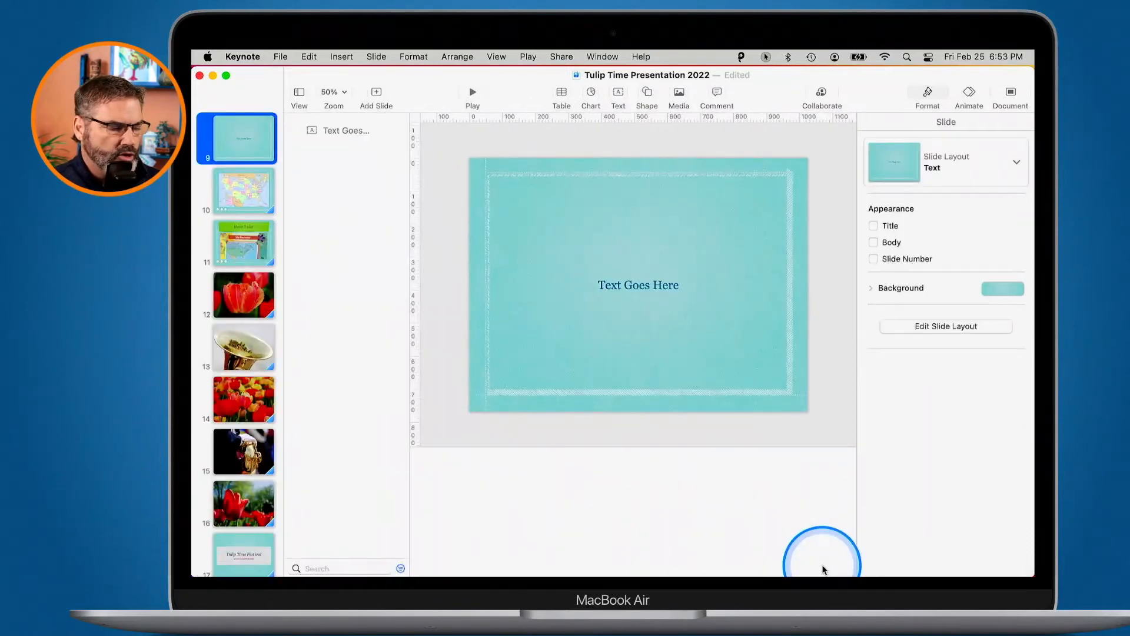
# - Replace the centred placeholder text on slide 9 with "Ewwetwegeger"
pyautogui.click(638, 288)
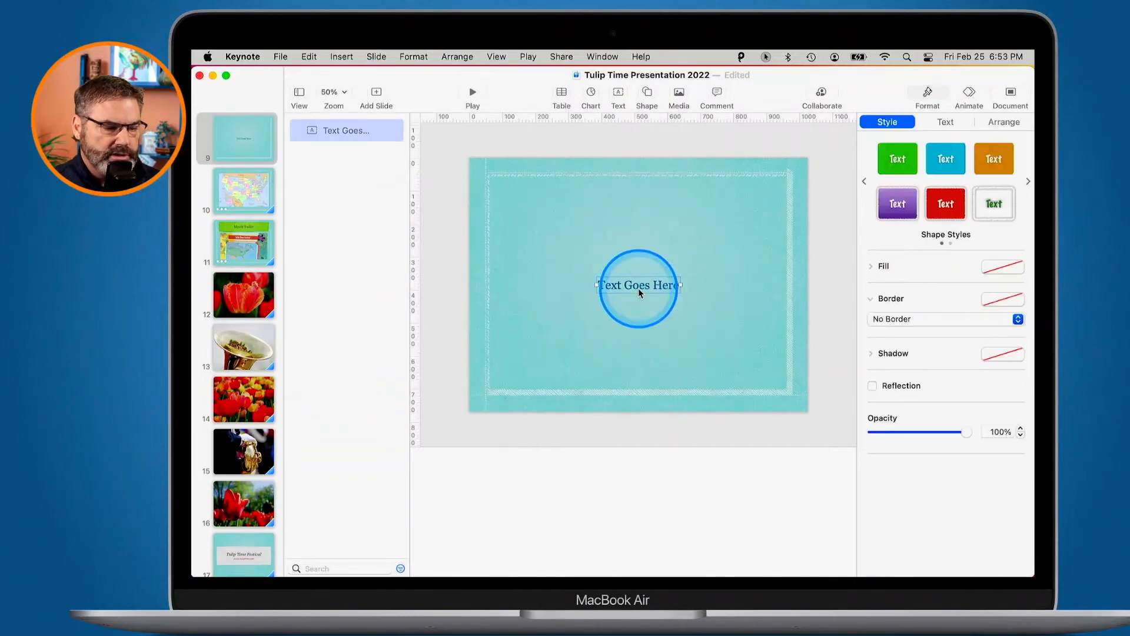
pyautogui.click(633, 287)
pyautogui.write('ewwetwegeger')
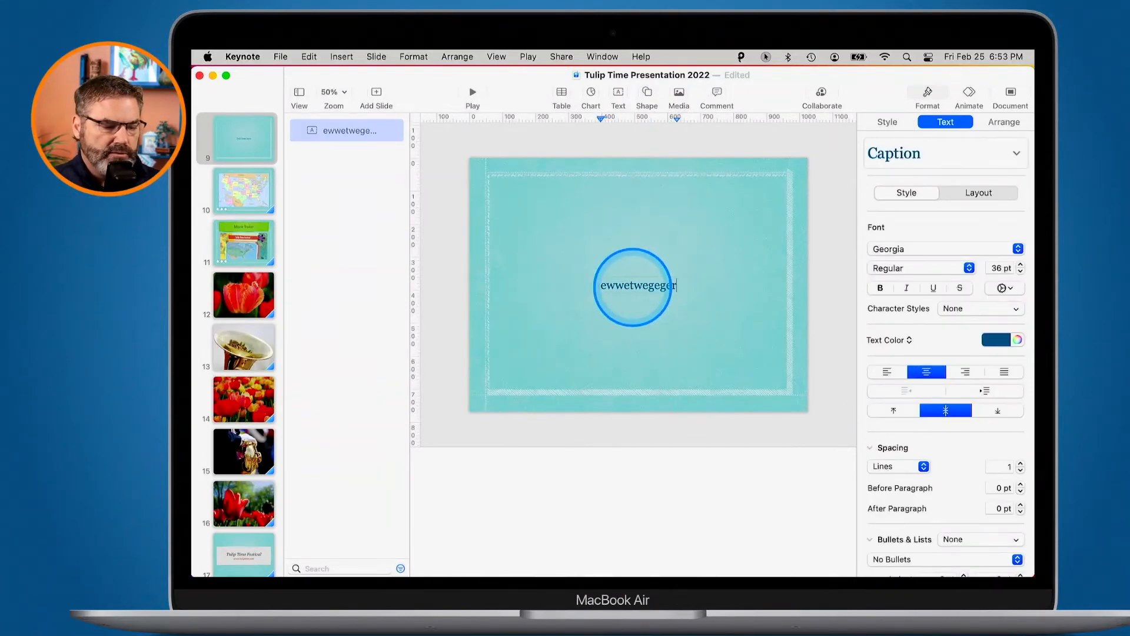
pyautogui.click(627, 322)
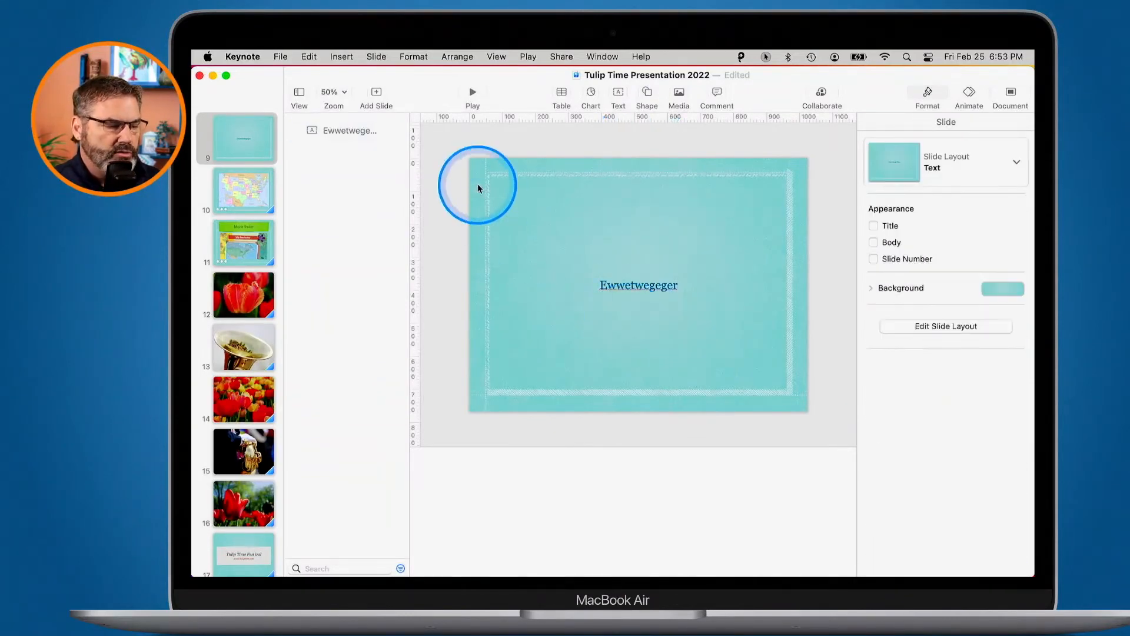
# - Add a slide with the Text layout after slide 9 and replace its placeholder text with "Wegwegwergwergeg"
pyautogui.click(376, 93)
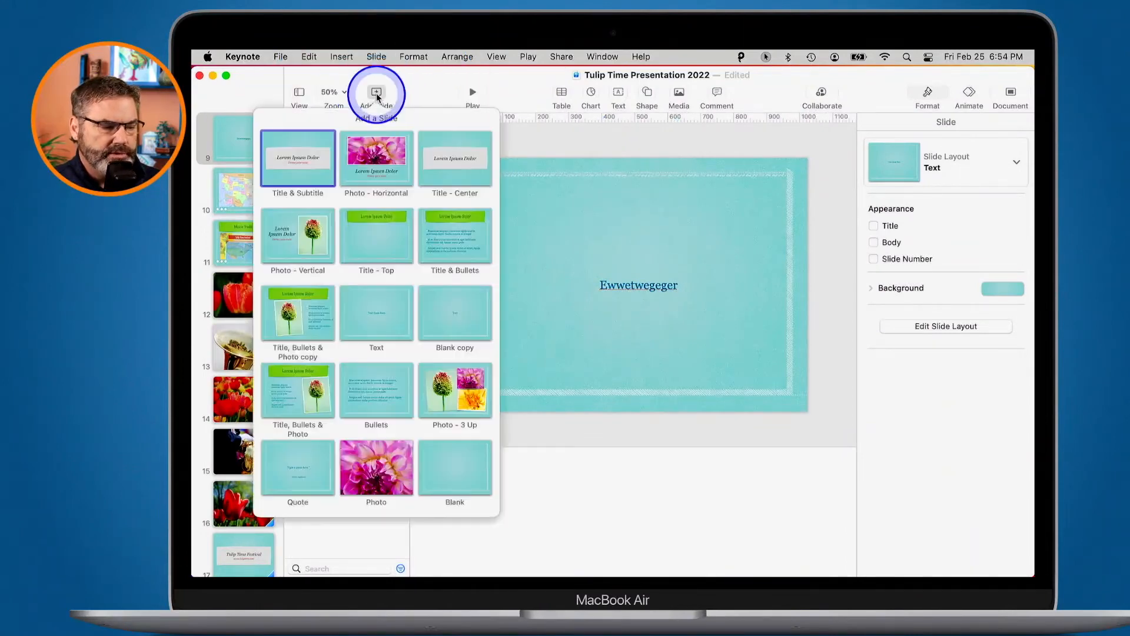
pyautogui.click(376, 312)
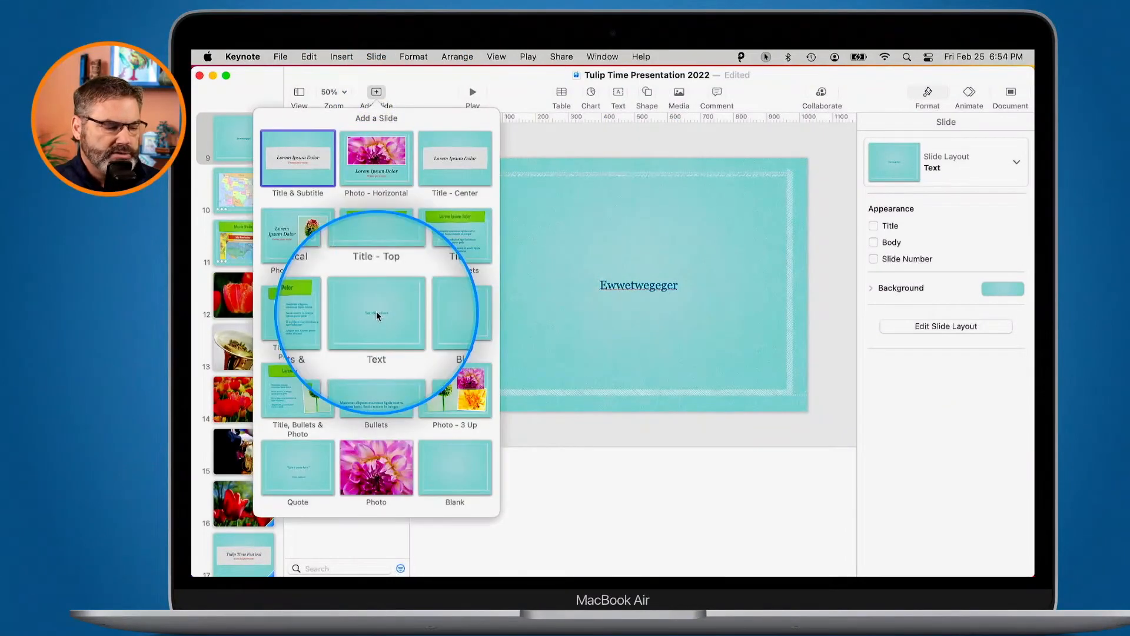
pyautogui.click(650, 288)
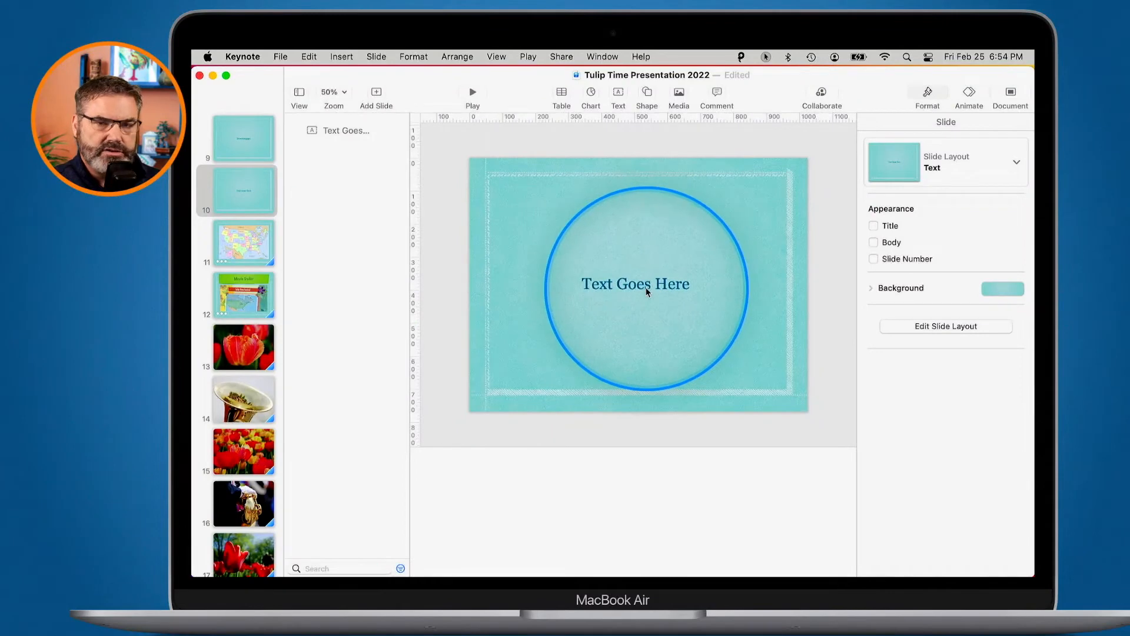
pyautogui.click(646, 289)
pyautogui.write('we')
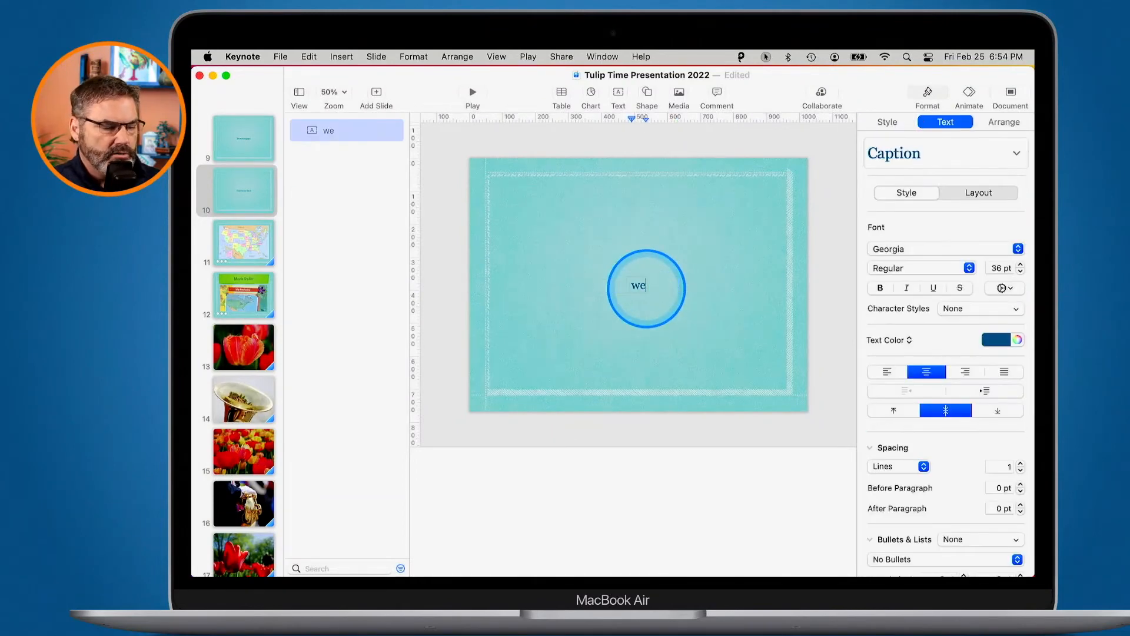
pyautogui.write('gwegwergwergeg')
pyautogui.click(629, 366)
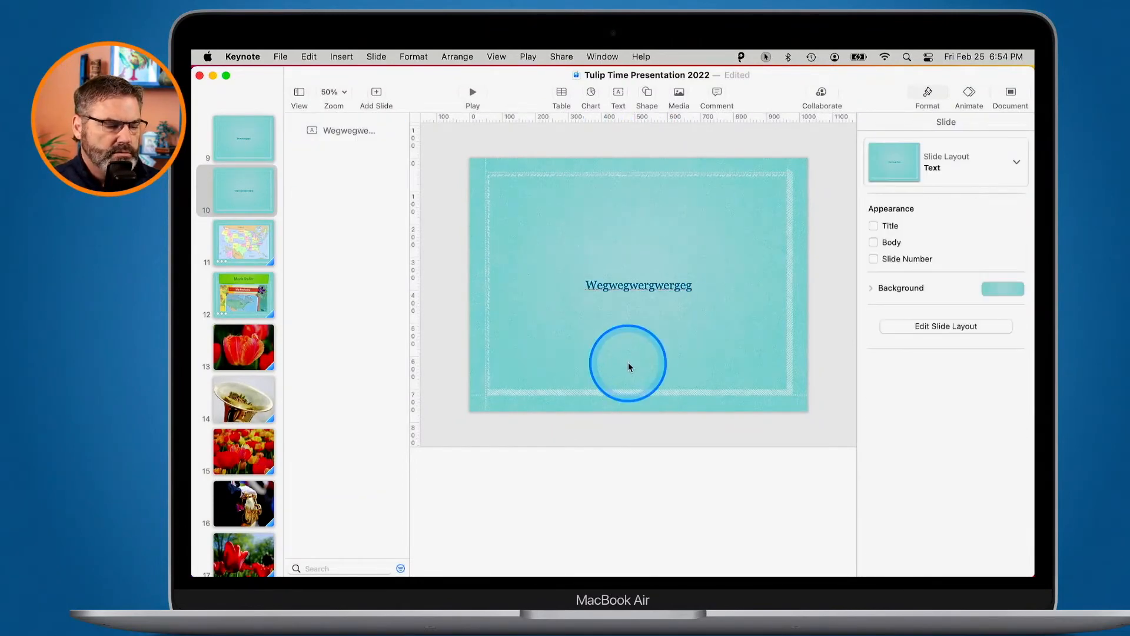
# - Add another Text layout slide after slide 10 and replace its placeholder text with "Aerhreherherhdf"
pyautogui.click(376, 92)
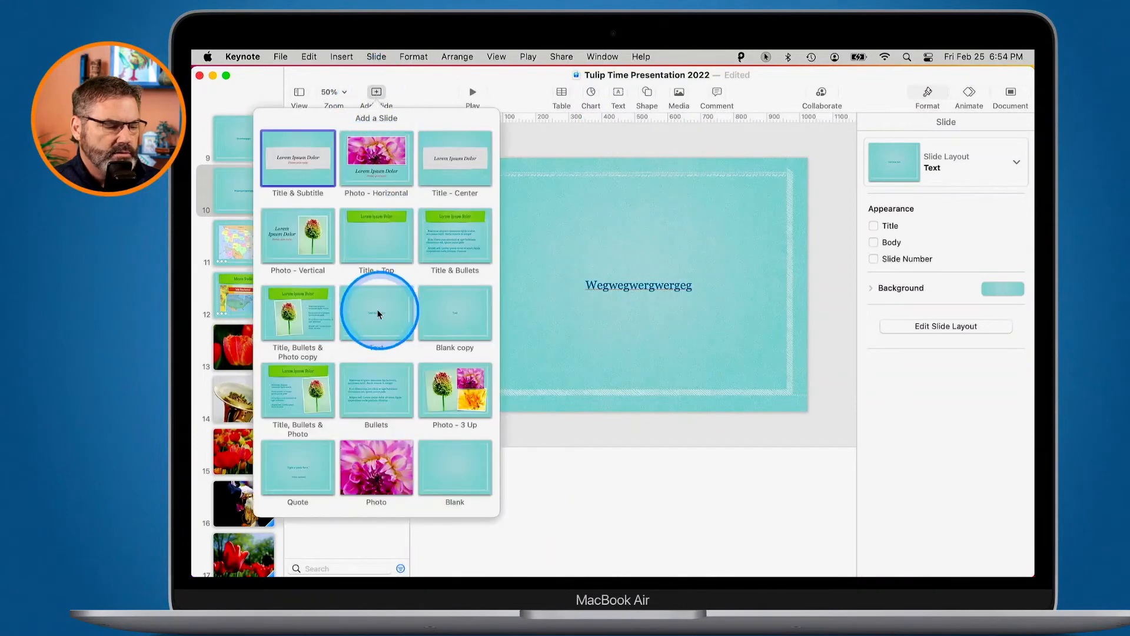
pyautogui.click(375, 320)
pyautogui.click(648, 292)
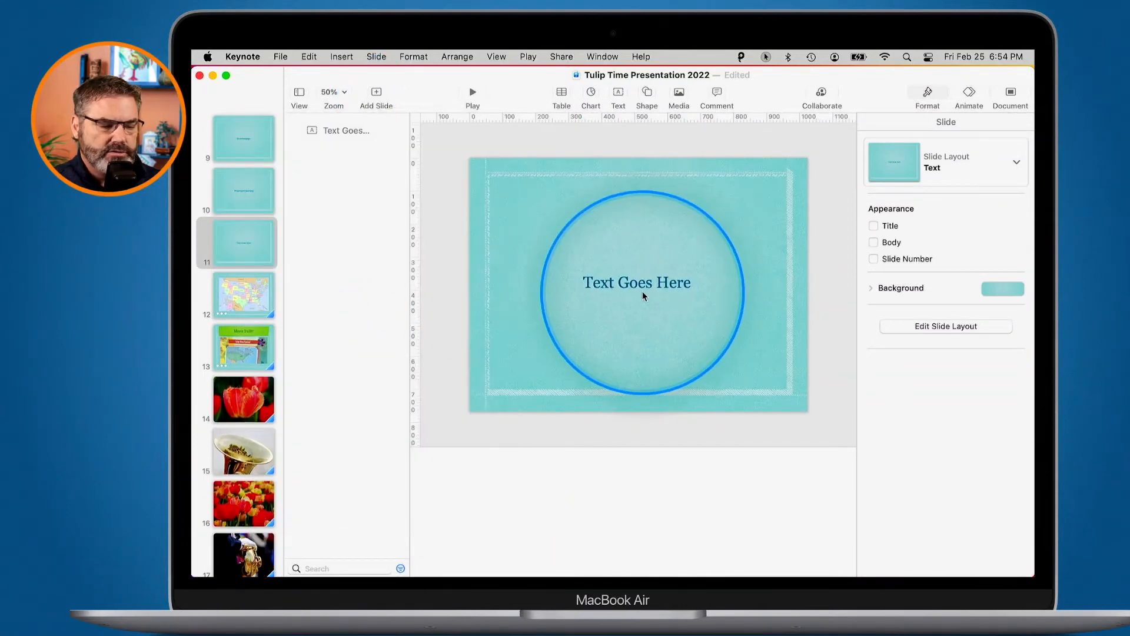
pyautogui.click(642, 291)
pyautogui.click(639, 287)
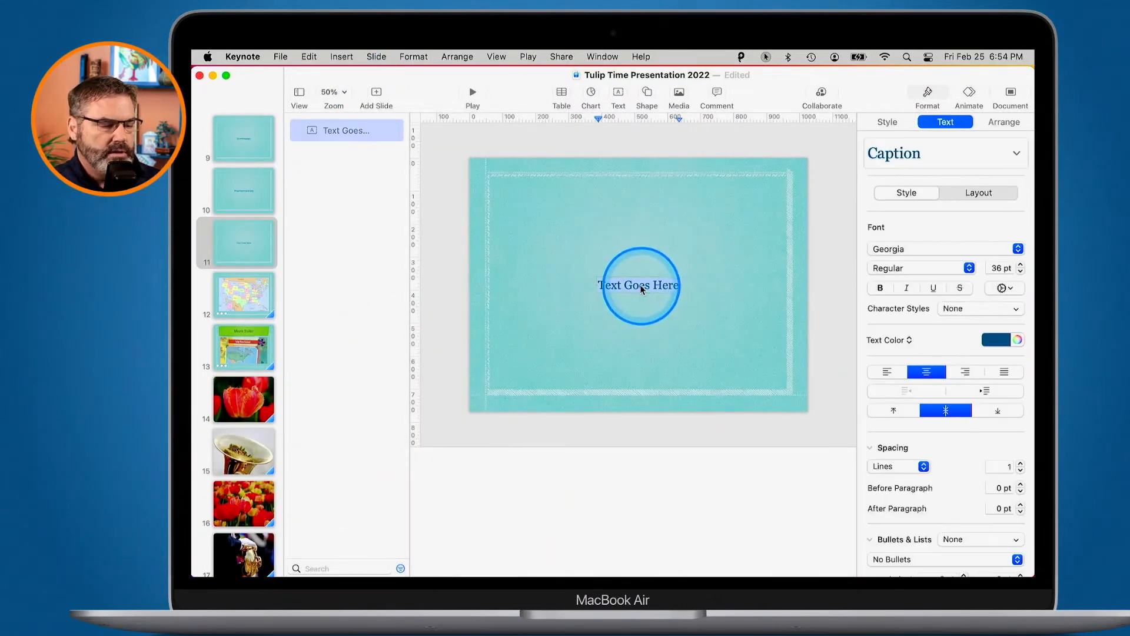
pyautogui.write('Aerhreherherhdf')
pyautogui.click(625, 311)
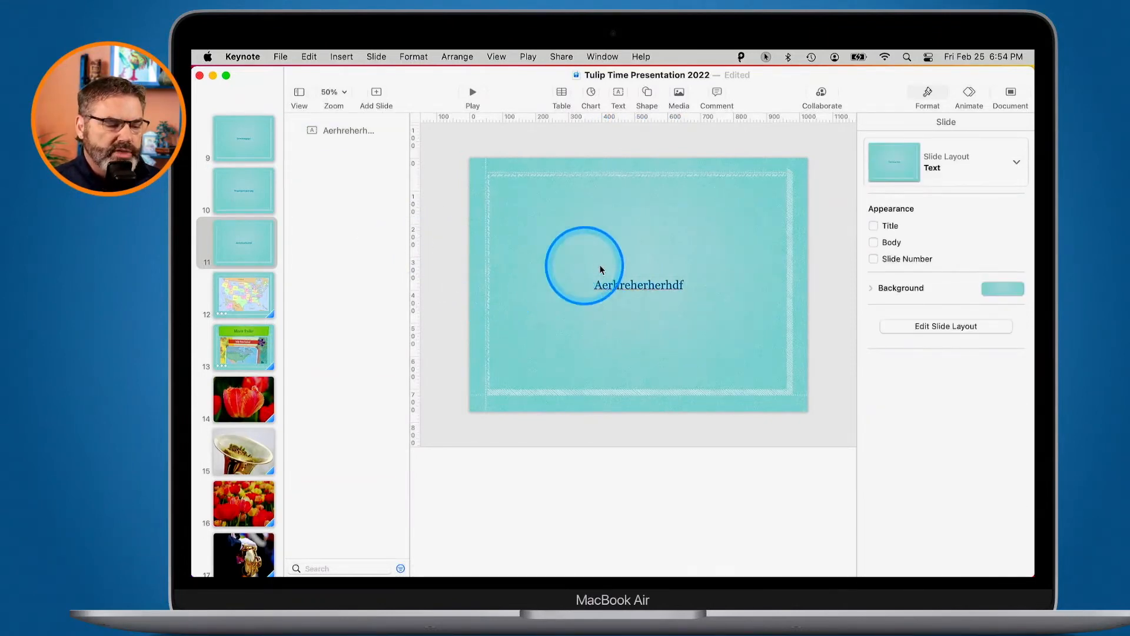
# - Open the Text layout for editing from slide 11 and insert a steam locomotive picture from the photo library
pyautogui.hotkey('ctrl', 'alt', 'm')
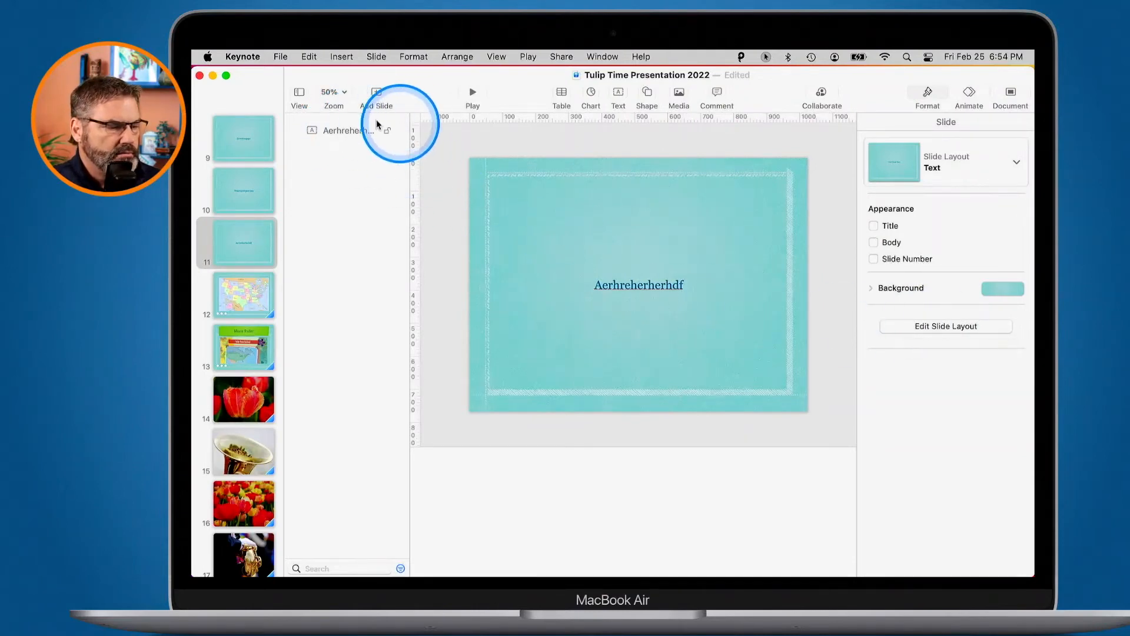
pyautogui.click(915, 327)
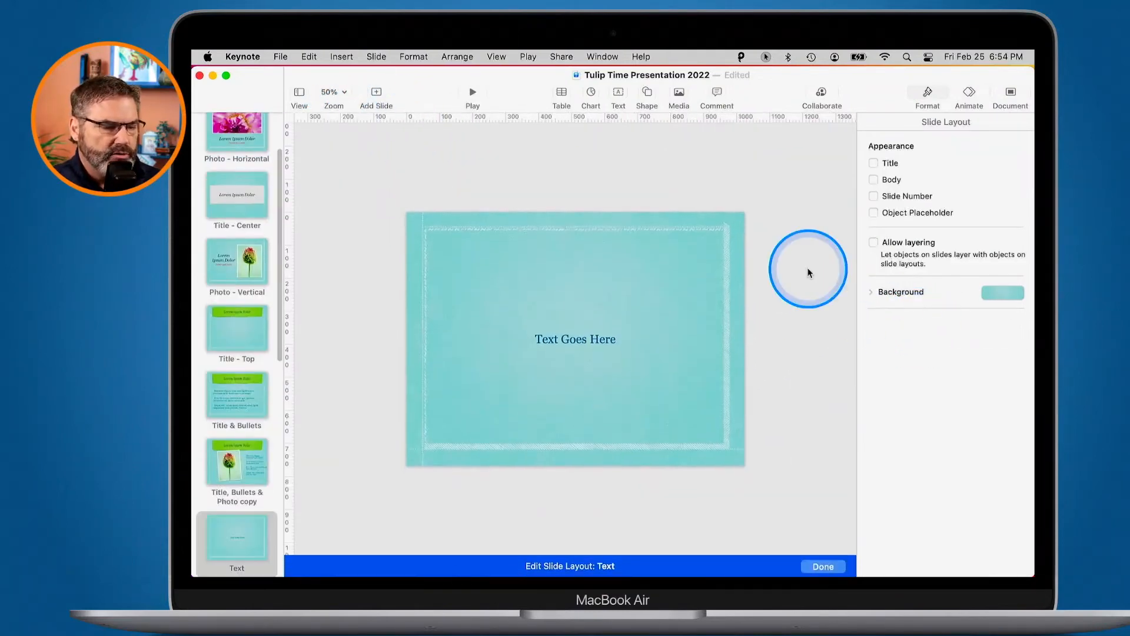
pyautogui.click(679, 94)
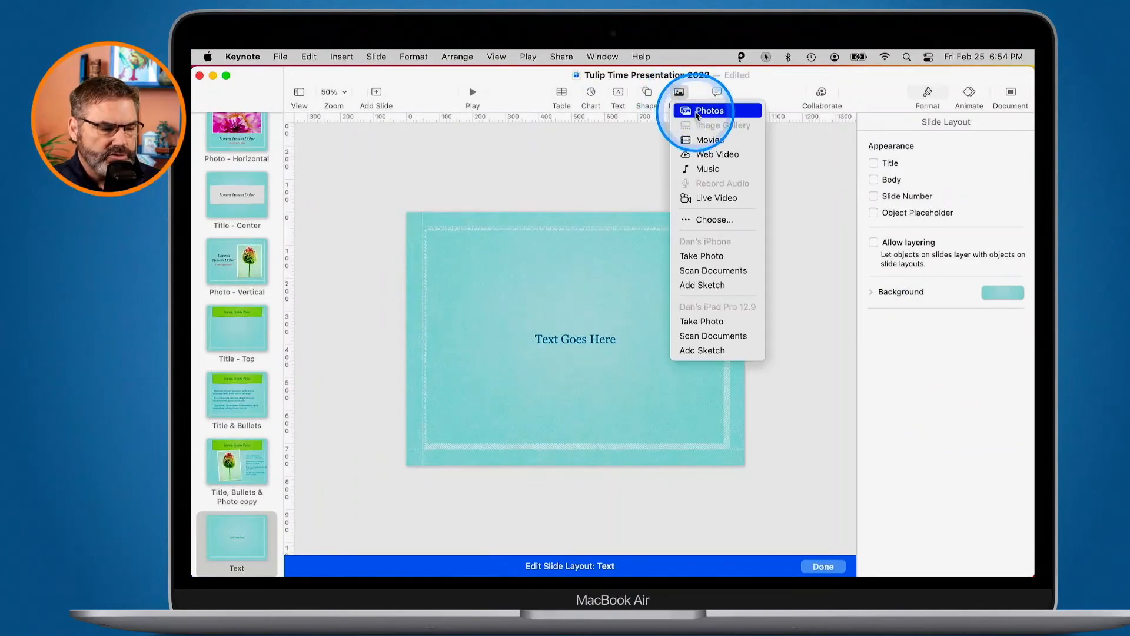
pyautogui.click(697, 112)
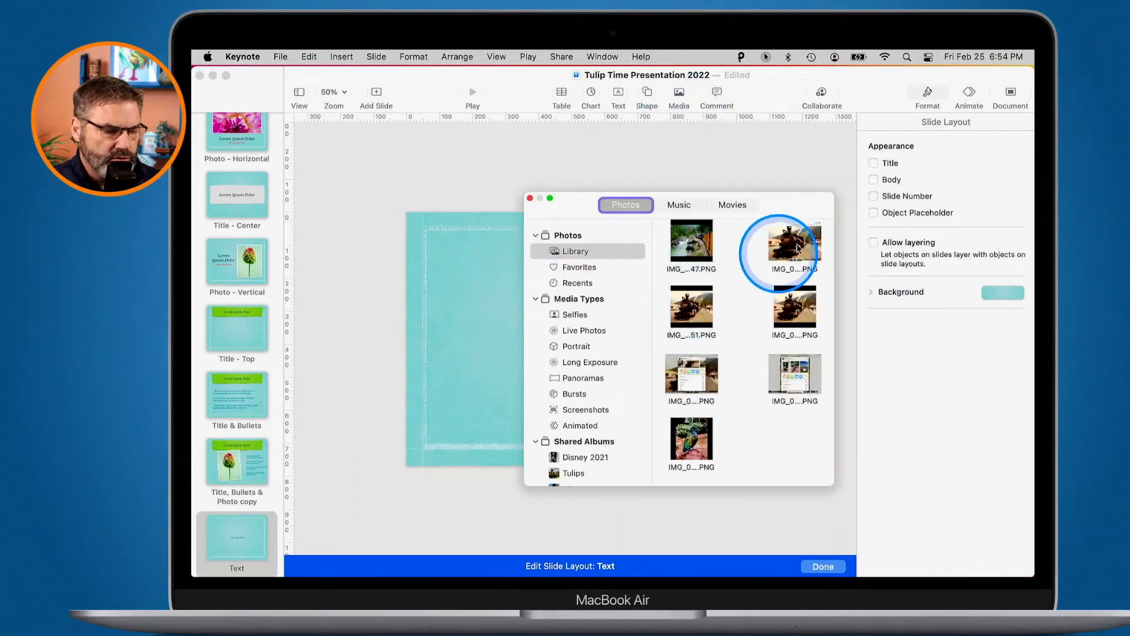
pyautogui.click(792, 252)
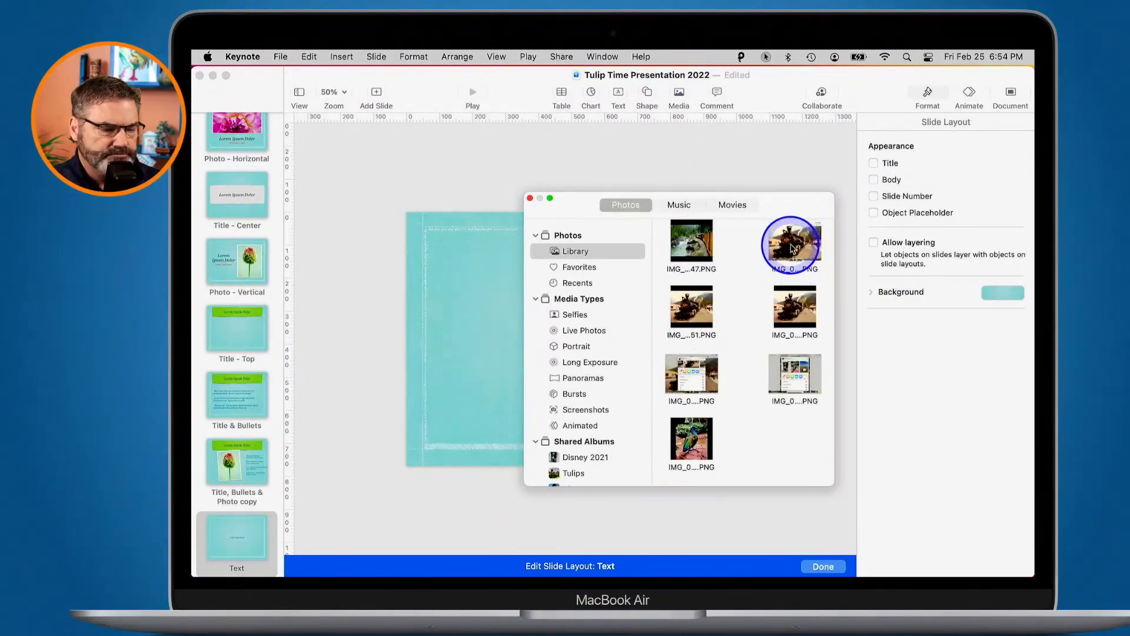
pyautogui.click(531, 201)
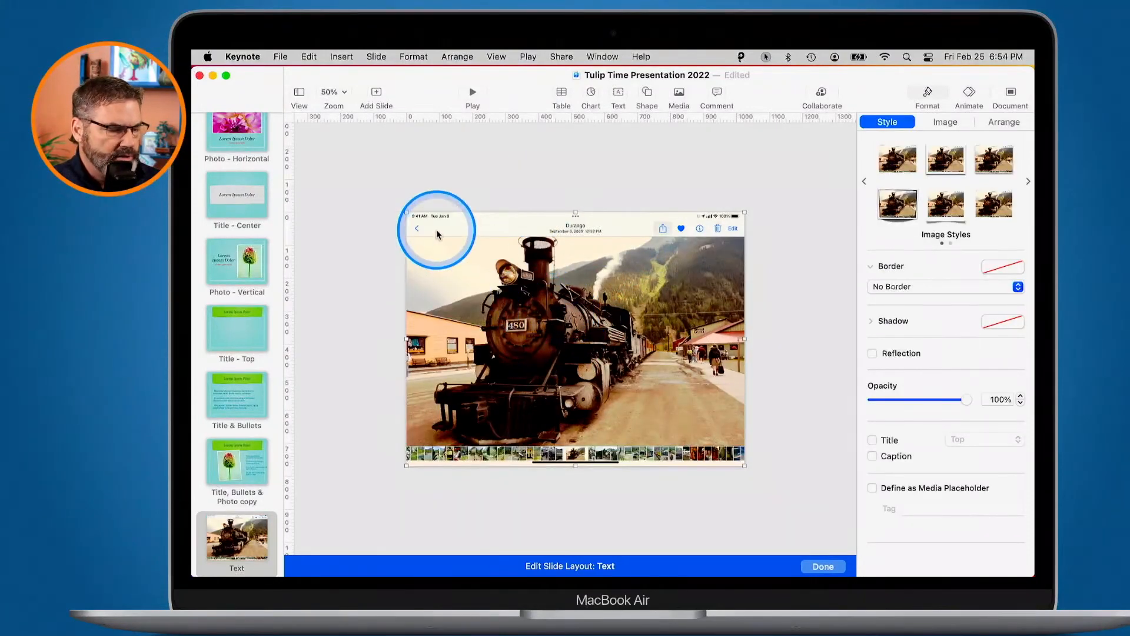
# - Shrink the locomotive picture, place it in the lower-right area of the Text layout, and finish editing the layout
pyautogui.moveTo(406, 212); pyautogui.dragTo(633, 366)
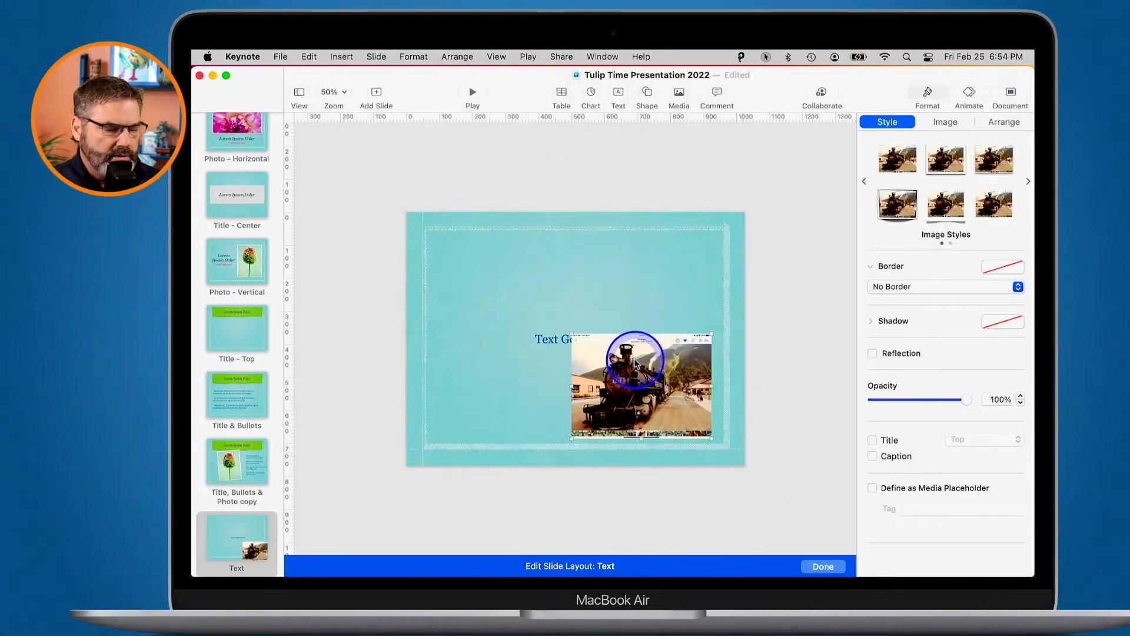
pyautogui.scroll(-5, 271, 363)
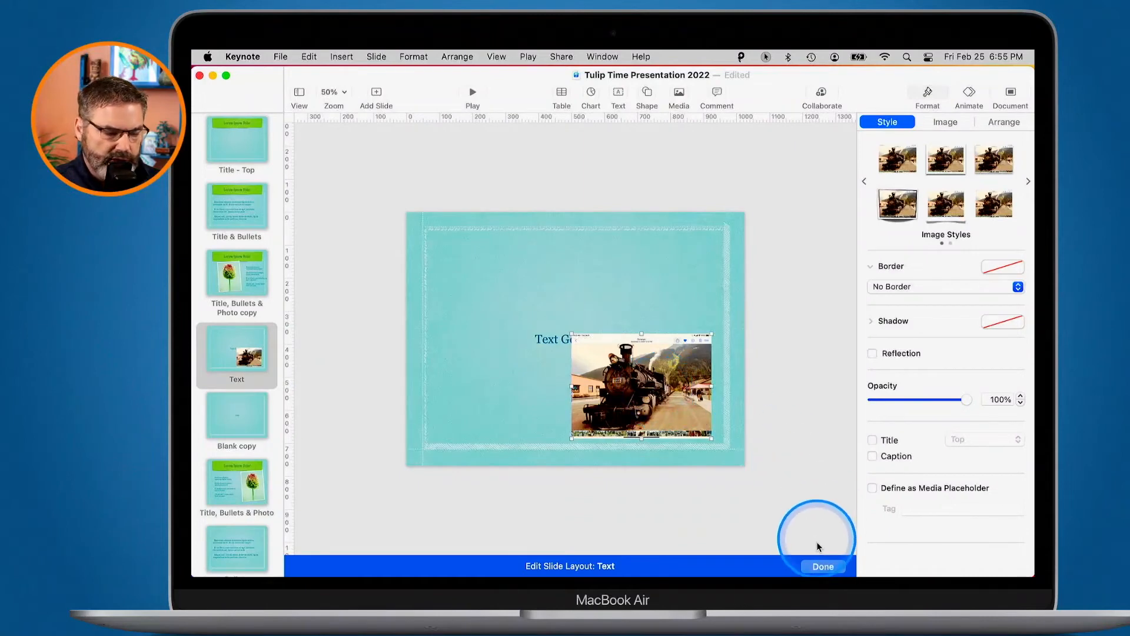
pyautogui.click(820, 566)
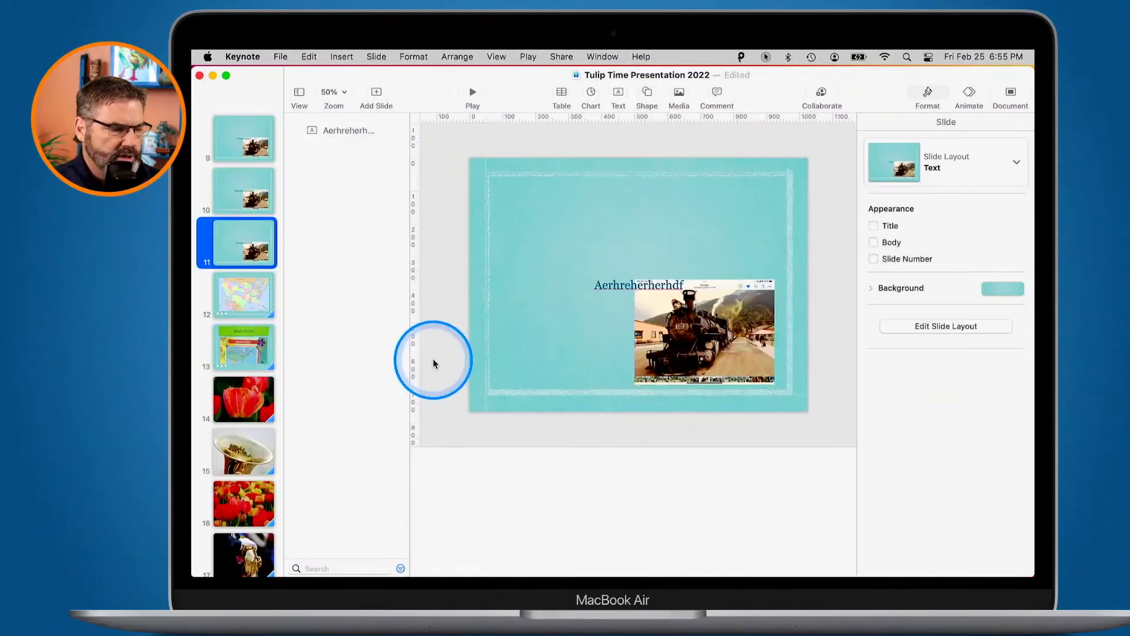
# - Reopen the Text layout from the locomotive picture on slide 11, define the picture as a media placeholder, and finish editing
pyautogui.press('ctrl')
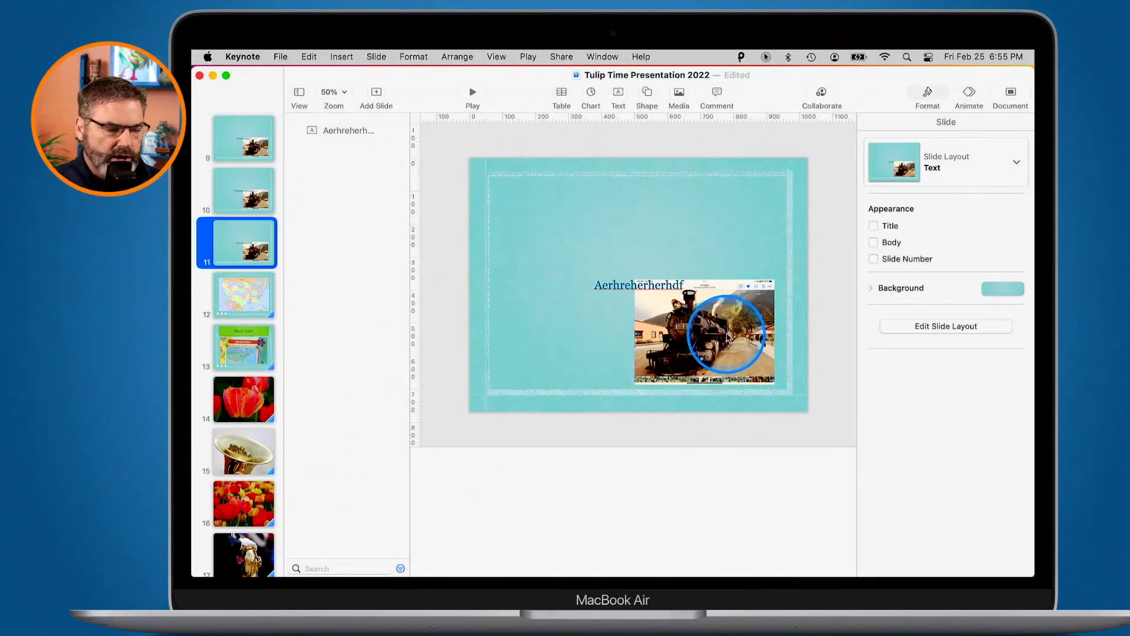
pyautogui.doubleClick(723, 331)
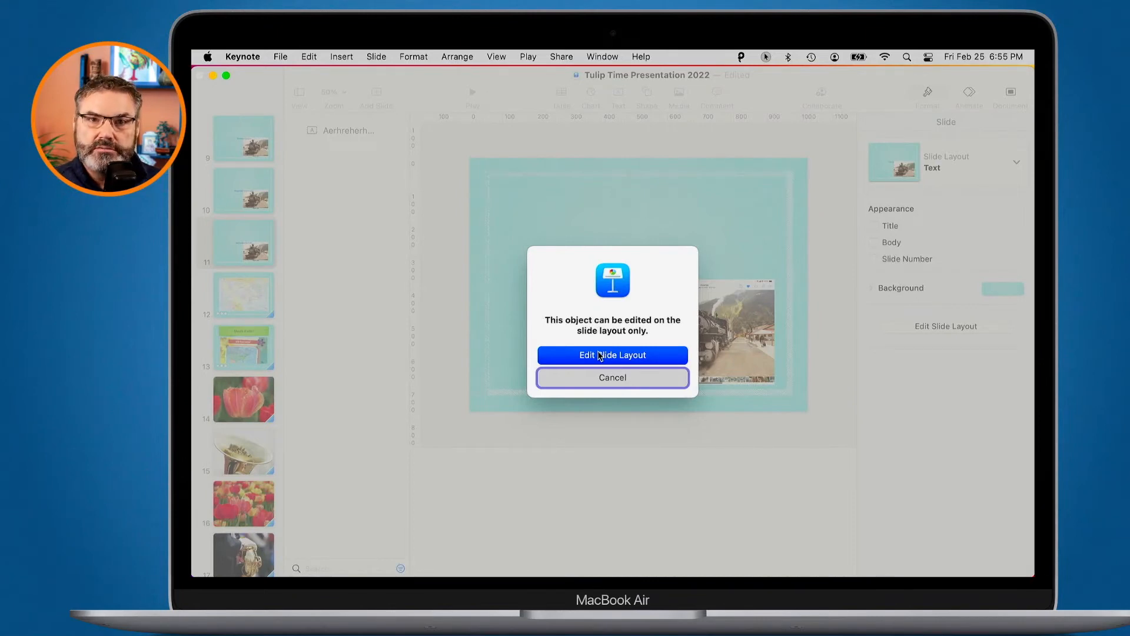
pyautogui.click(600, 355)
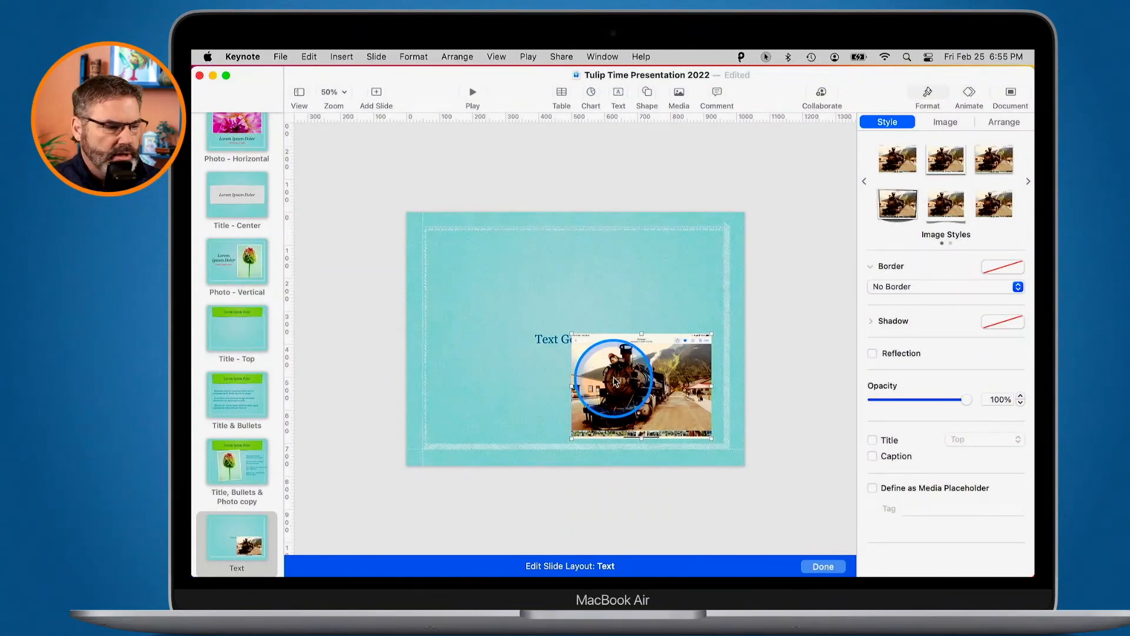
pyautogui.click(413, 56)
pyautogui.moveTo(427, 333)
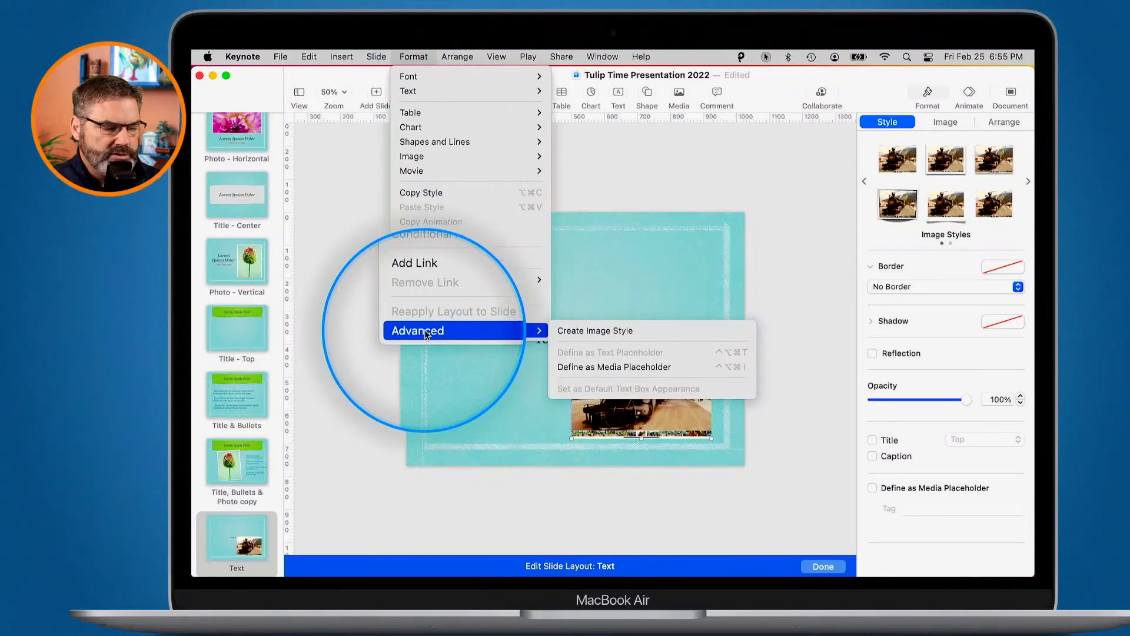
pyautogui.click(617, 369)
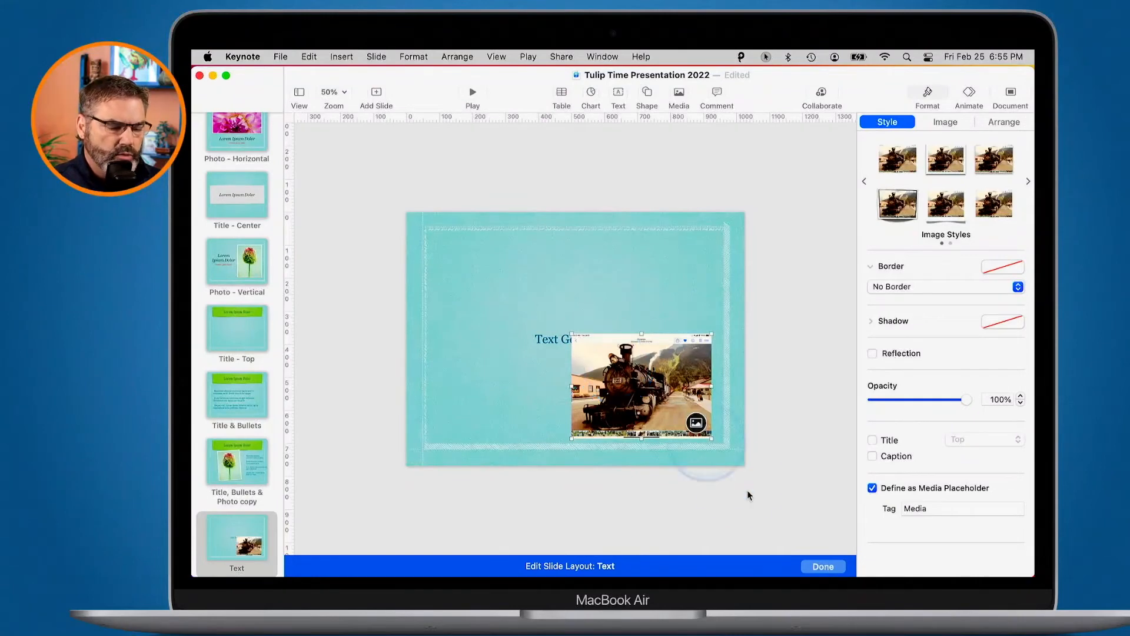
pyautogui.click(820, 566)
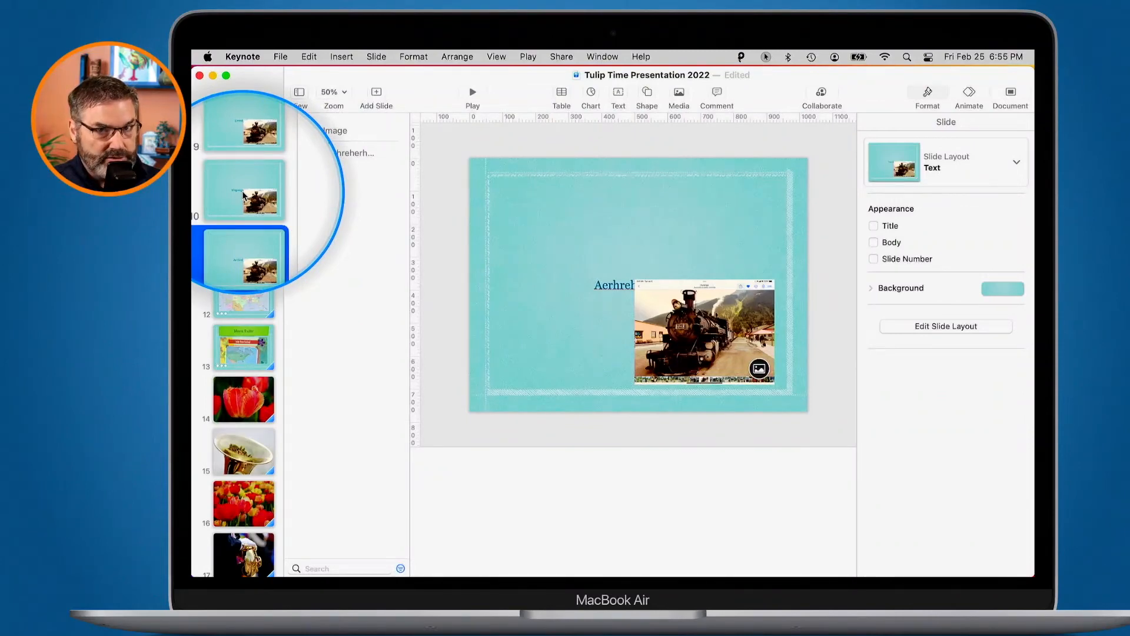
# - Replace the locomotive placeholder on slide 11 with the crowd photo IMG_4578 from the photo library, and go to slide 10
pyautogui.click(759, 369)
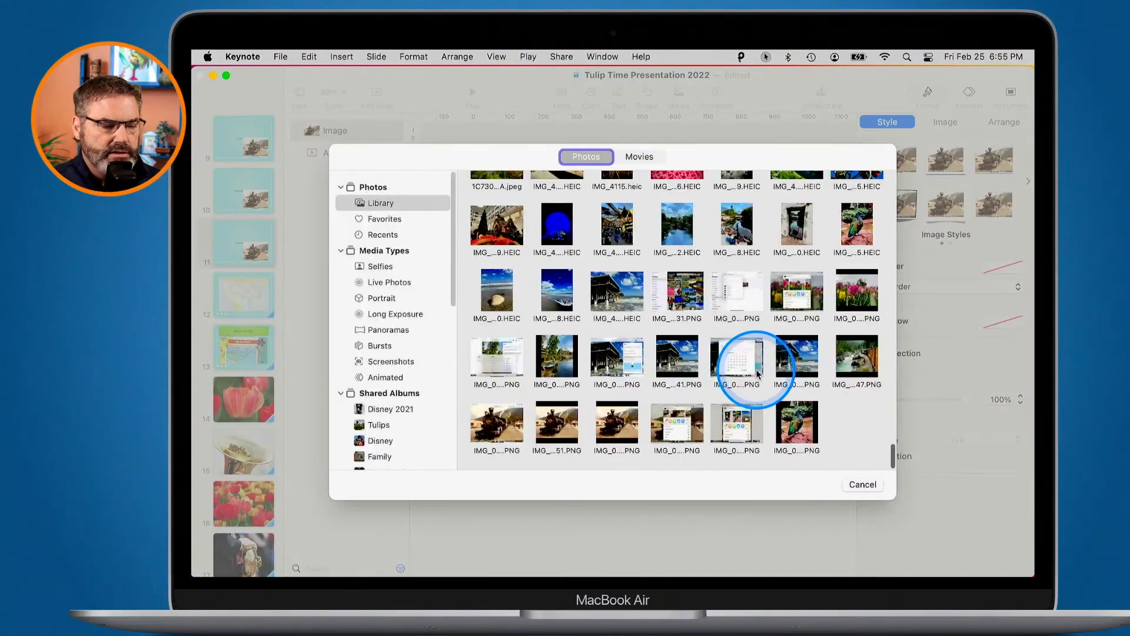
pyautogui.click(617, 226)
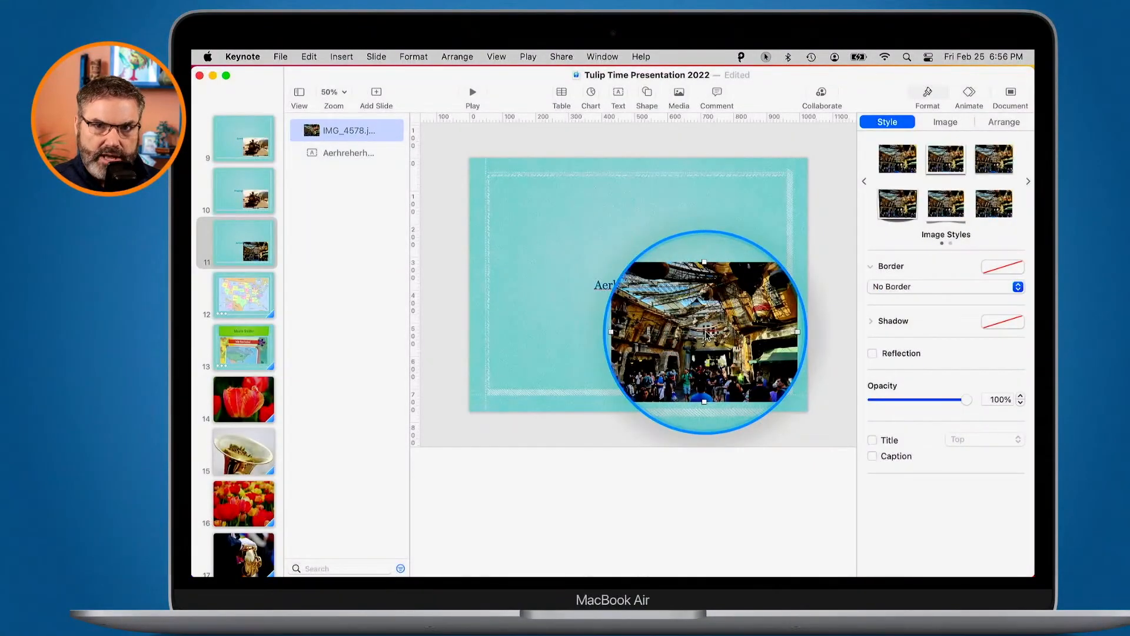
pyautogui.click(251, 195)
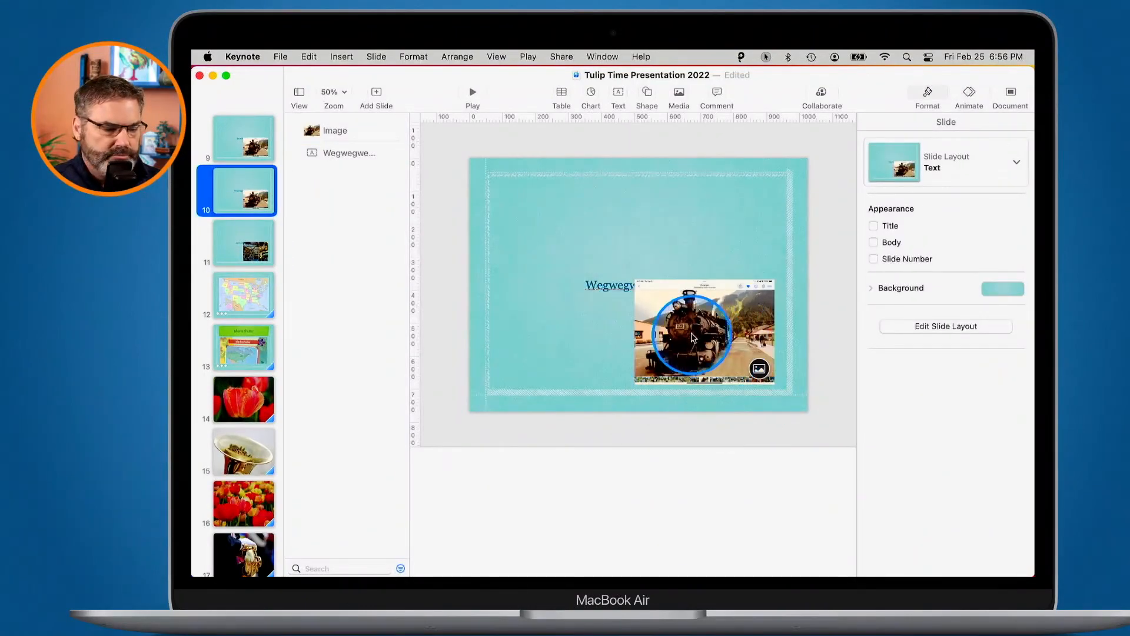
# - Replace the locomotive placeholder with the lake photo IMG_4692 on slide 10 and the beach photo IMG_4798 on slide 9
pyautogui.click(761, 369)
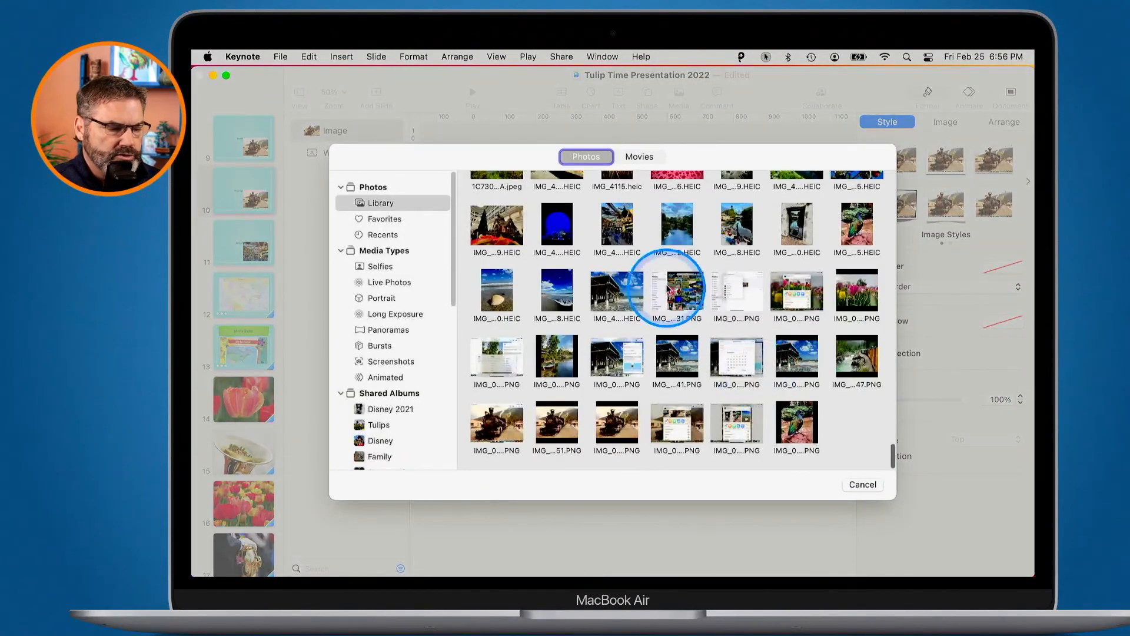
pyautogui.click(682, 238)
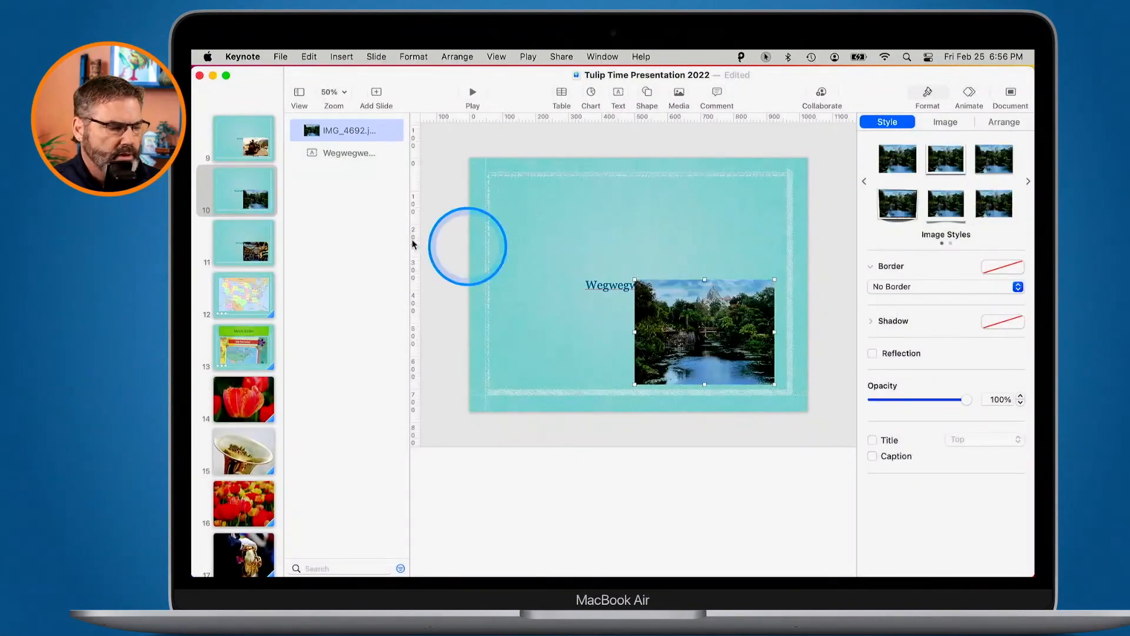
pyautogui.click(259, 160)
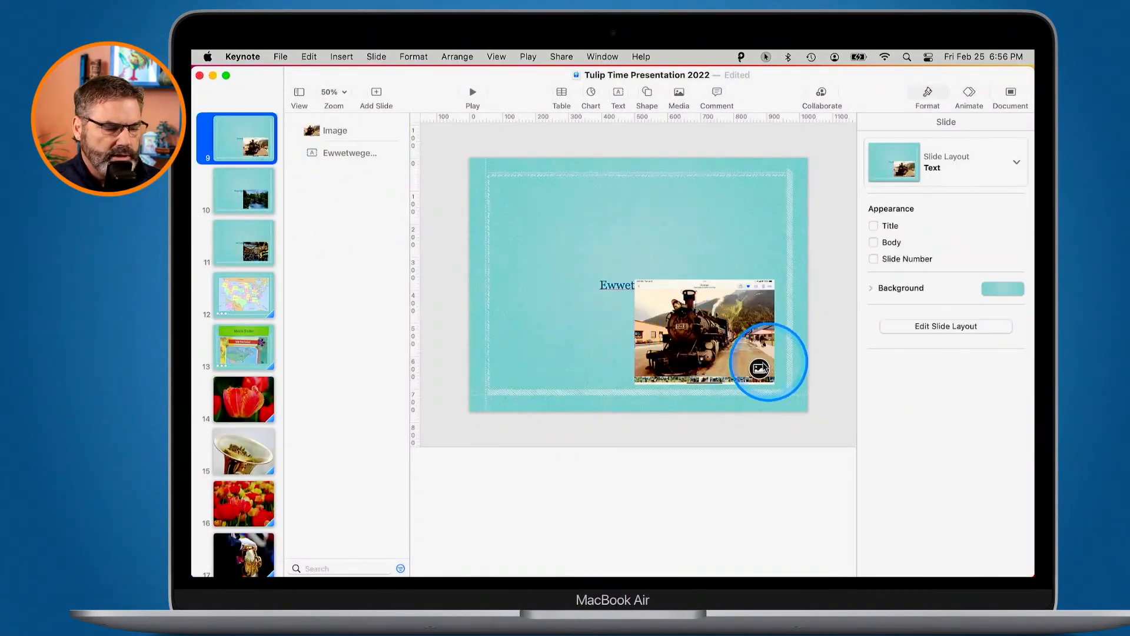
pyautogui.click(759, 369)
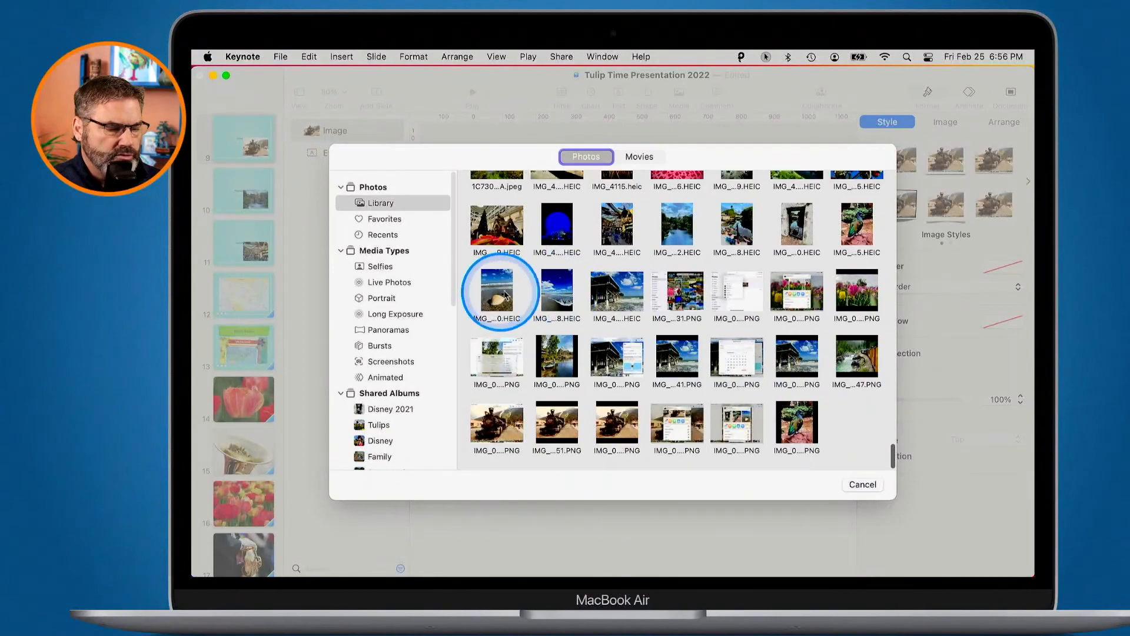
pyautogui.click(555, 297)
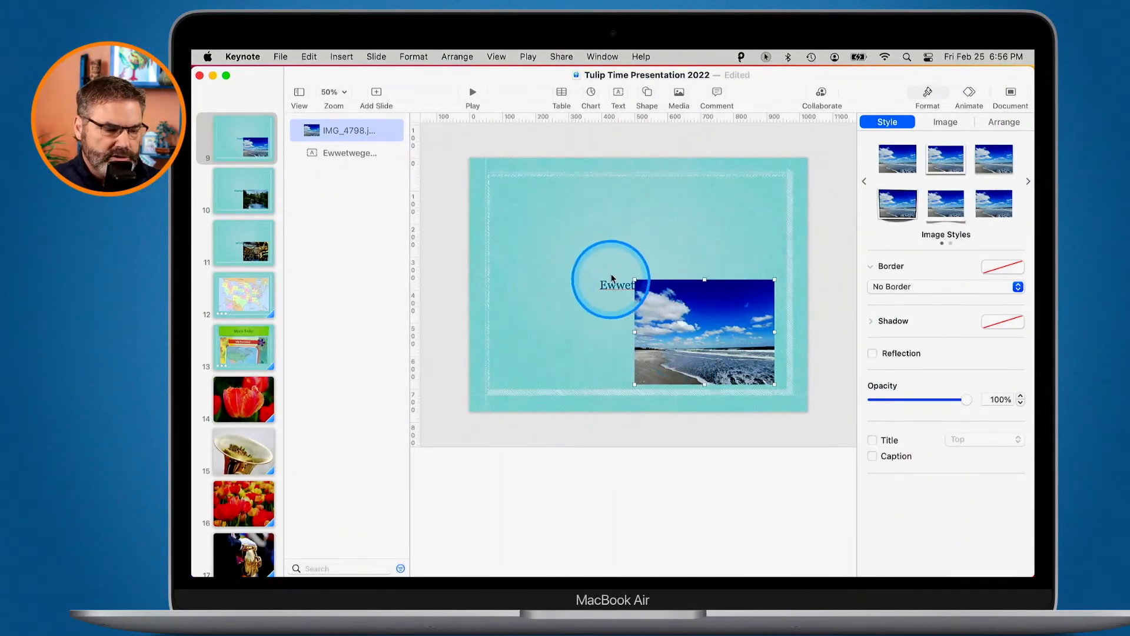
pyautogui.press('ctrl')
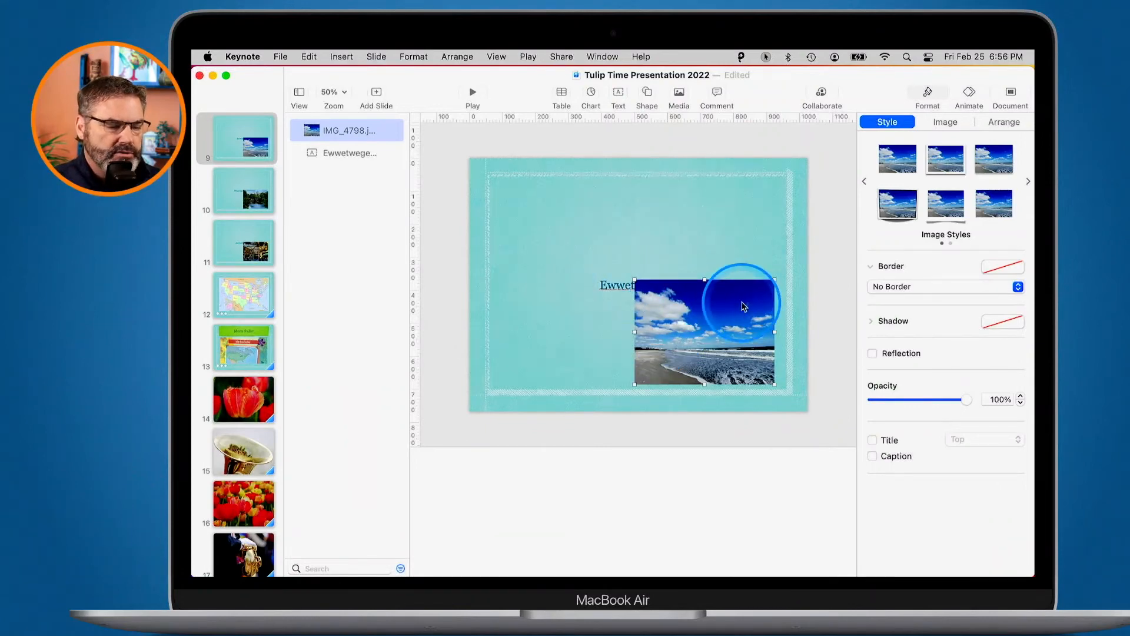
# - Open the Text layout from slide 9, shrink the locomotive placeholder and place it centred above the text, and finish editing
pyautogui.click(553, 485)
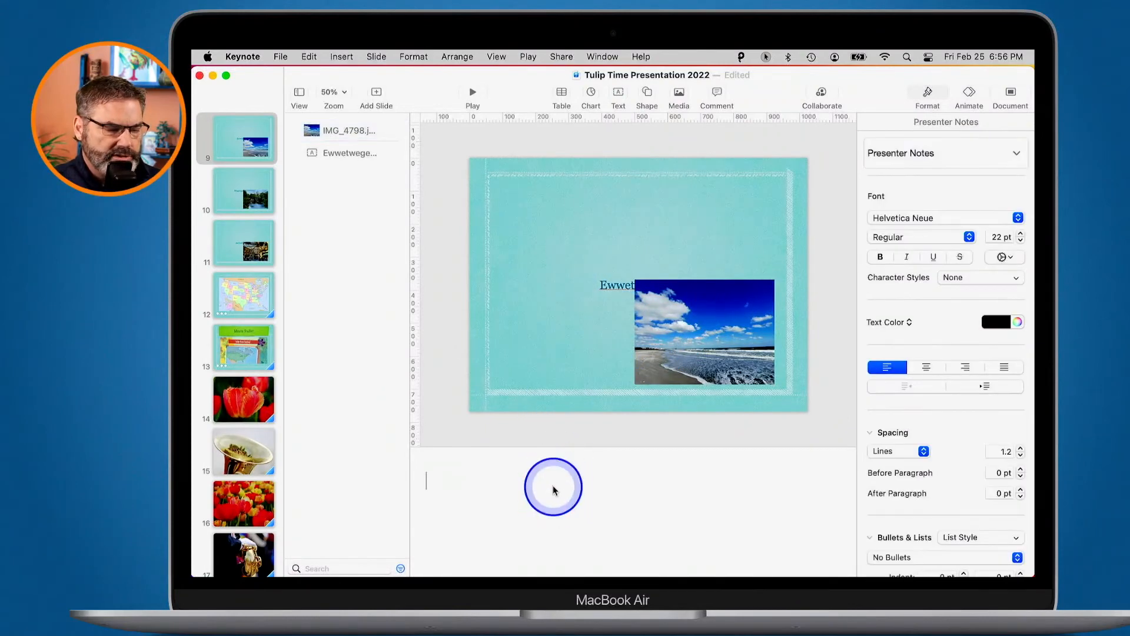
pyautogui.click(241, 141)
pyautogui.press('ctrl')
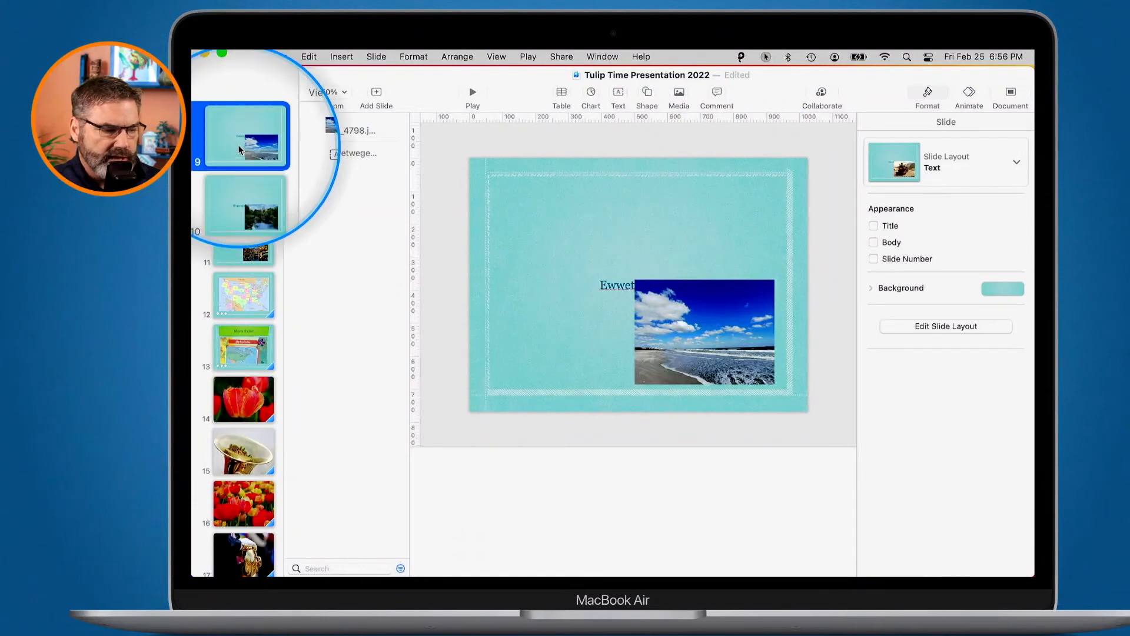
pyautogui.click(929, 326)
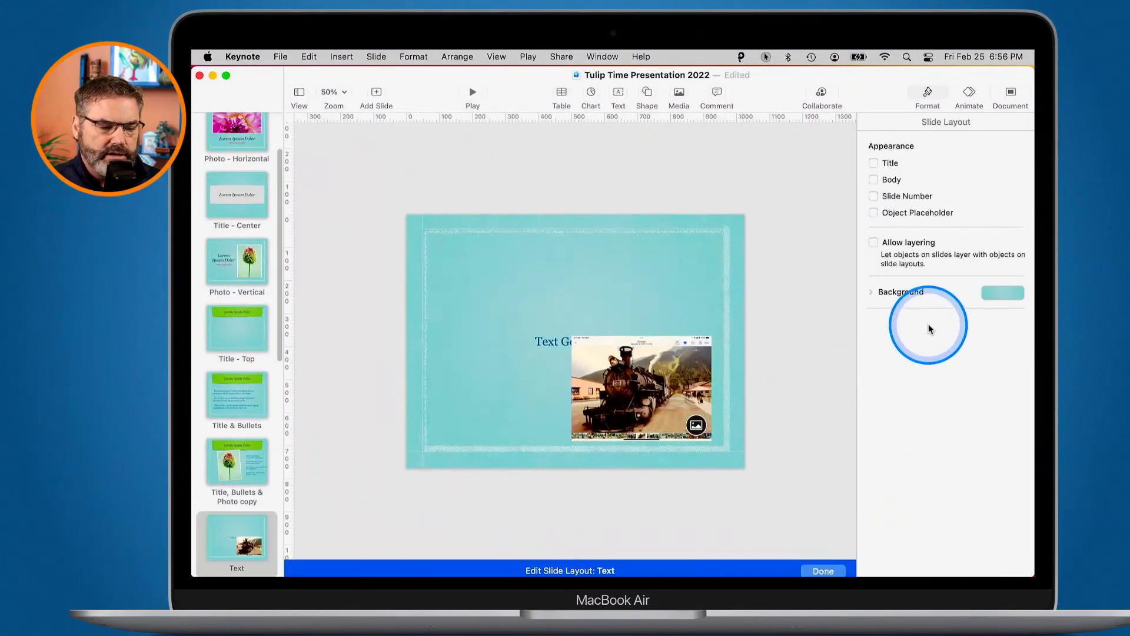
pyautogui.click(621, 356)
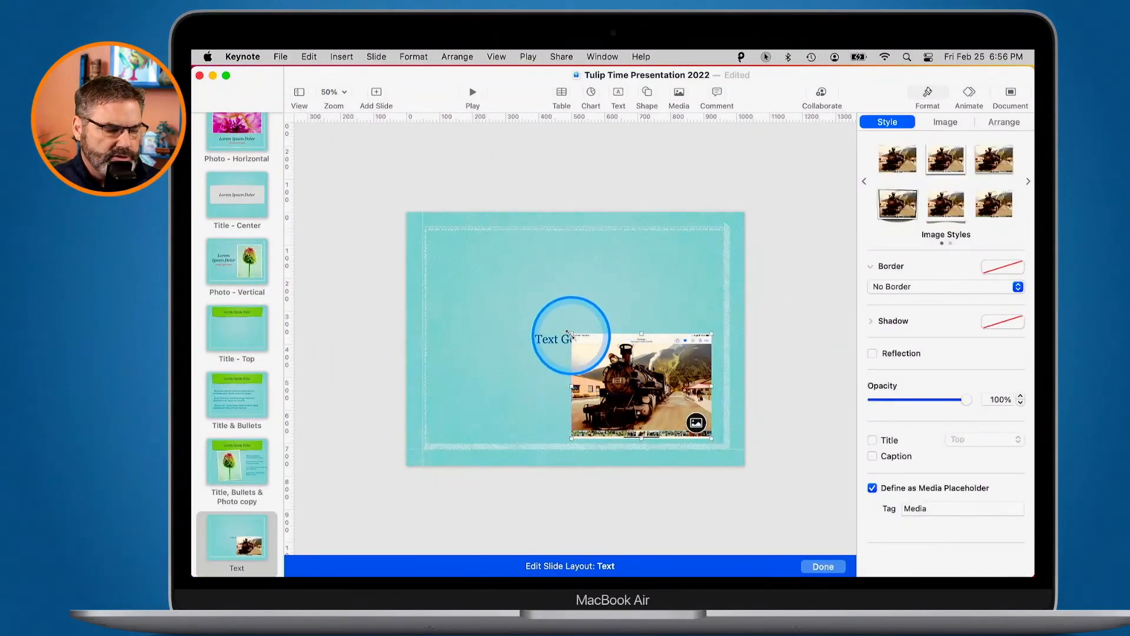
pyautogui.moveTo(570, 334); pyautogui.dragTo(566, 259)
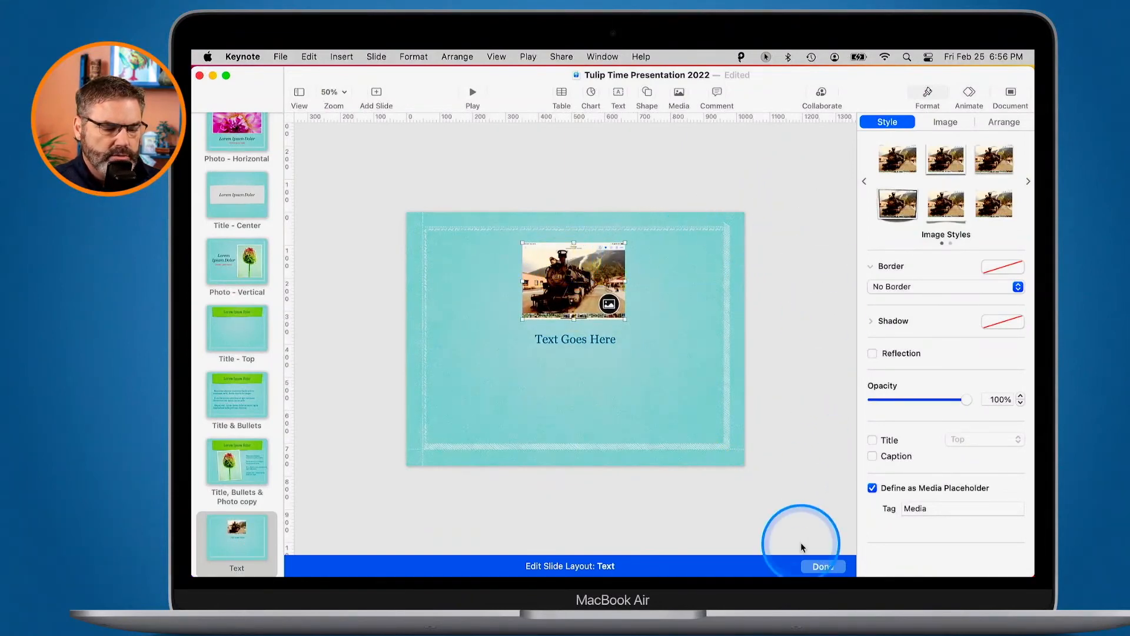
pyautogui.click(816, 569)
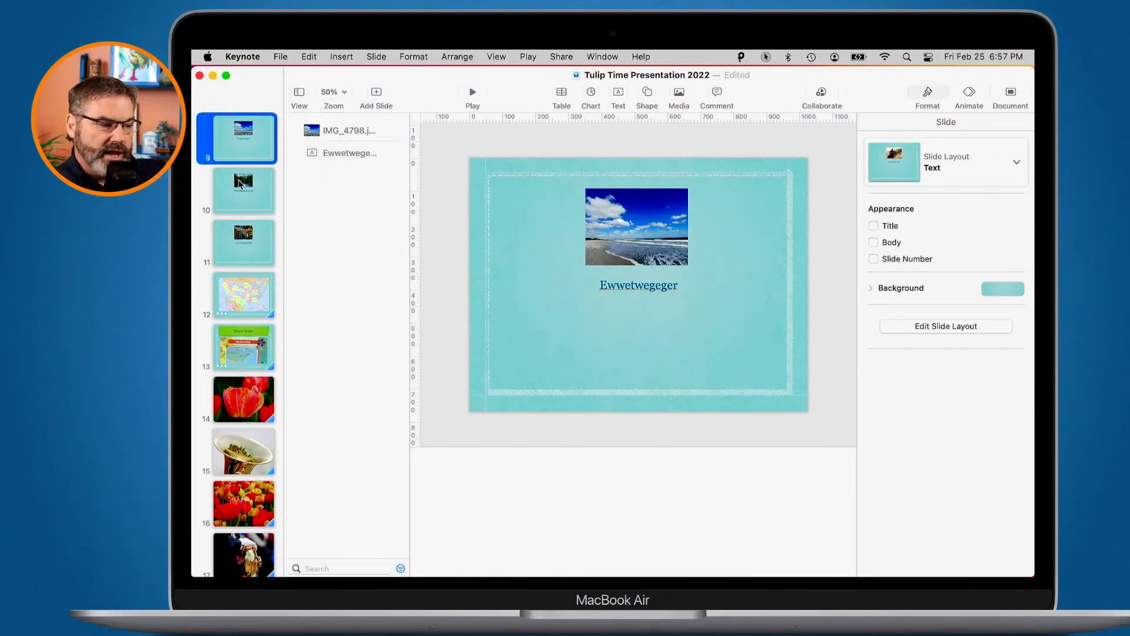
# - Open the recent presentation Keynote Mac Class
pyautogui.click(281, 57)
pyautogui.moveTo(299, 109)
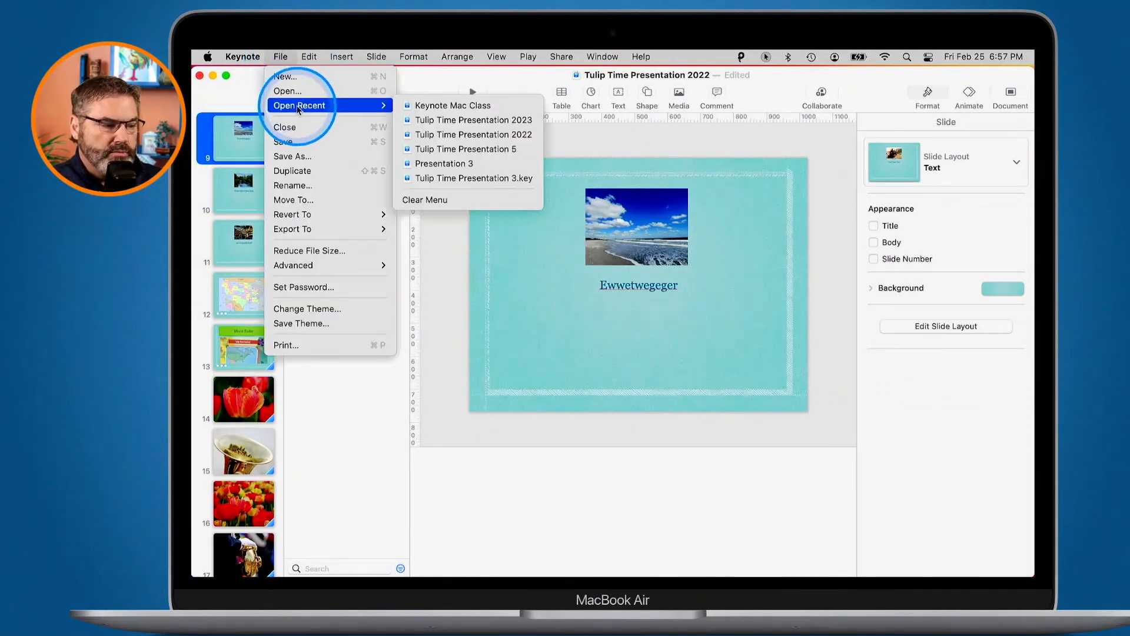
pyautogui.click(433, 106)
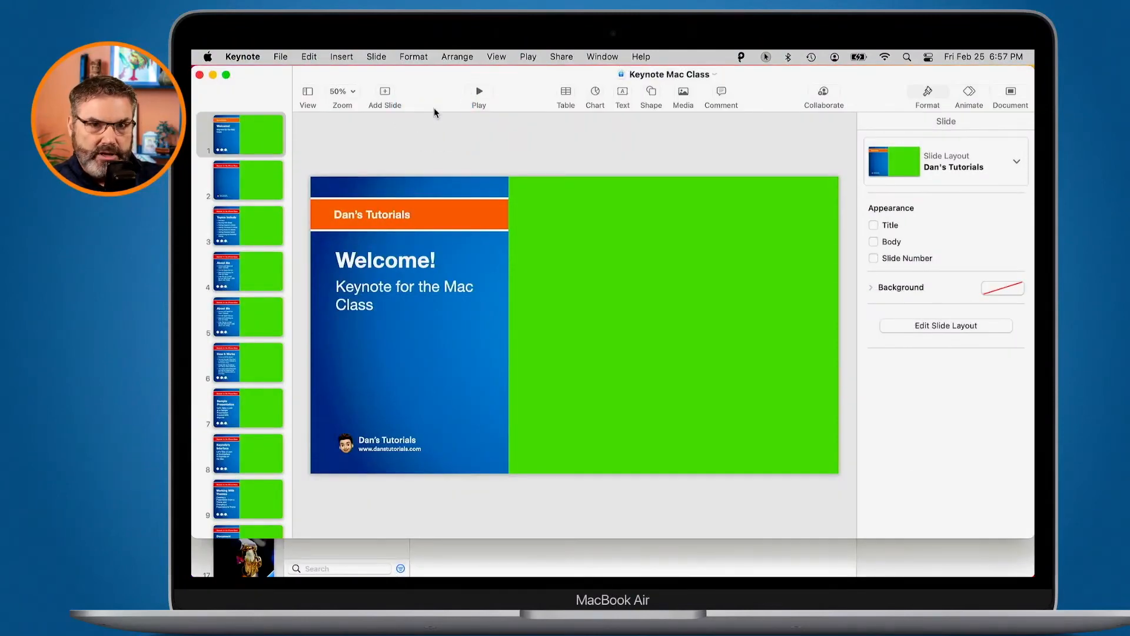
# - Save the Keynote Mac Class presentation's theme to My Themes in the theme chooser, keeping the suggested name
pyautogui.click(281, 56)
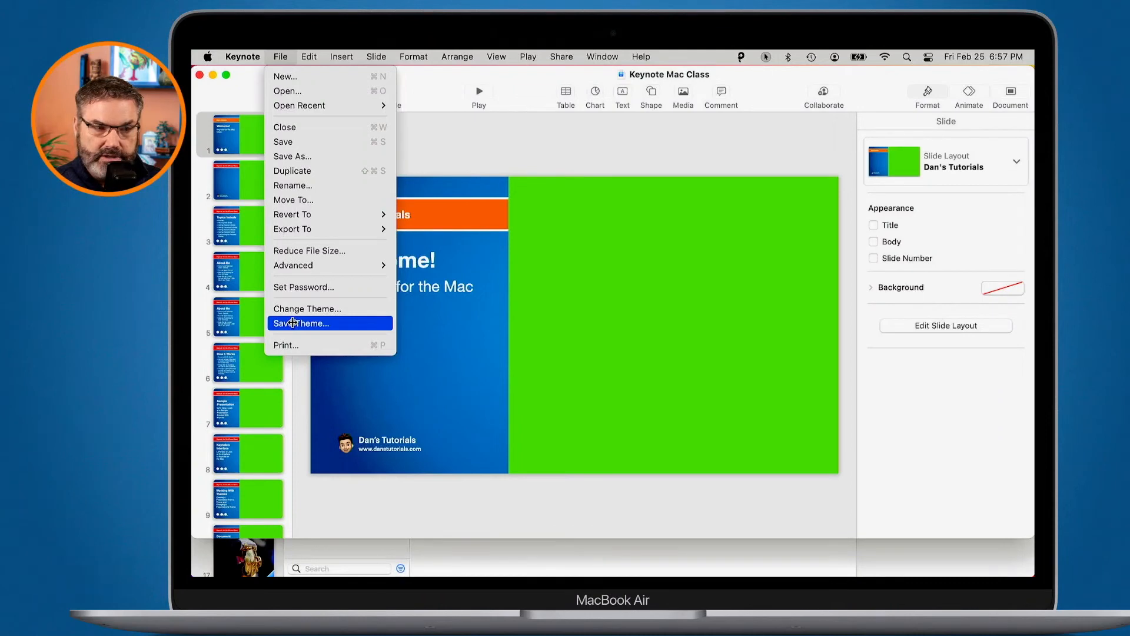
pyautogui.click(293, 323)
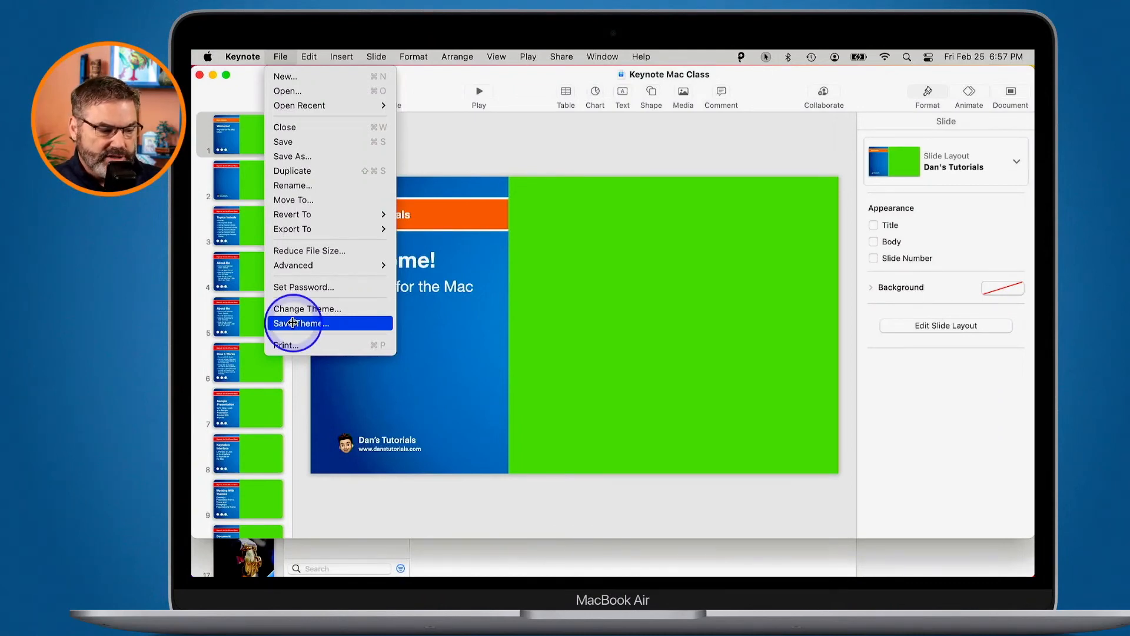
pyautogui.click(623, 334)
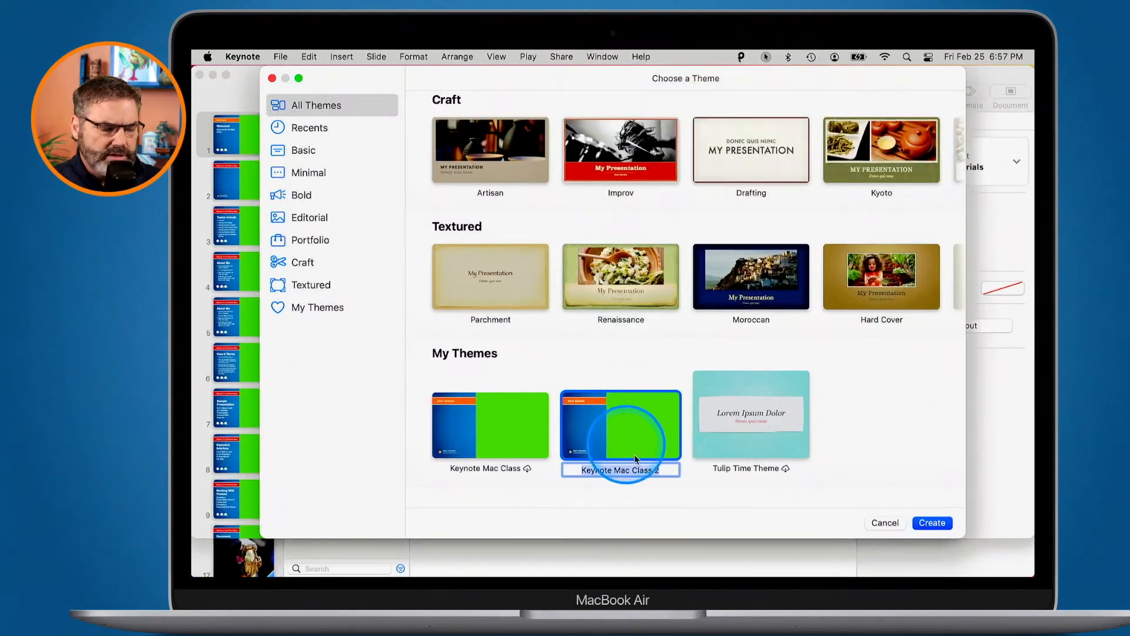
pyautogui.click(635, 487)
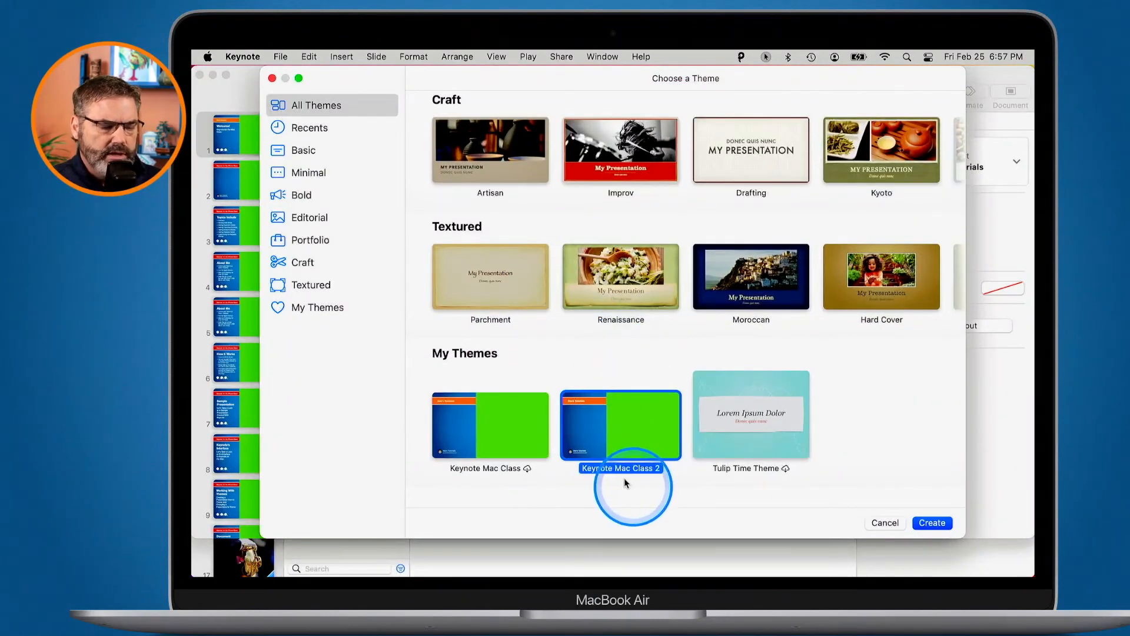
# - Create a new presentation from the saved Keynote Mac Class 2 theme and show the layouts available for a new slide
pyautogui.doubleClick(612, 432)
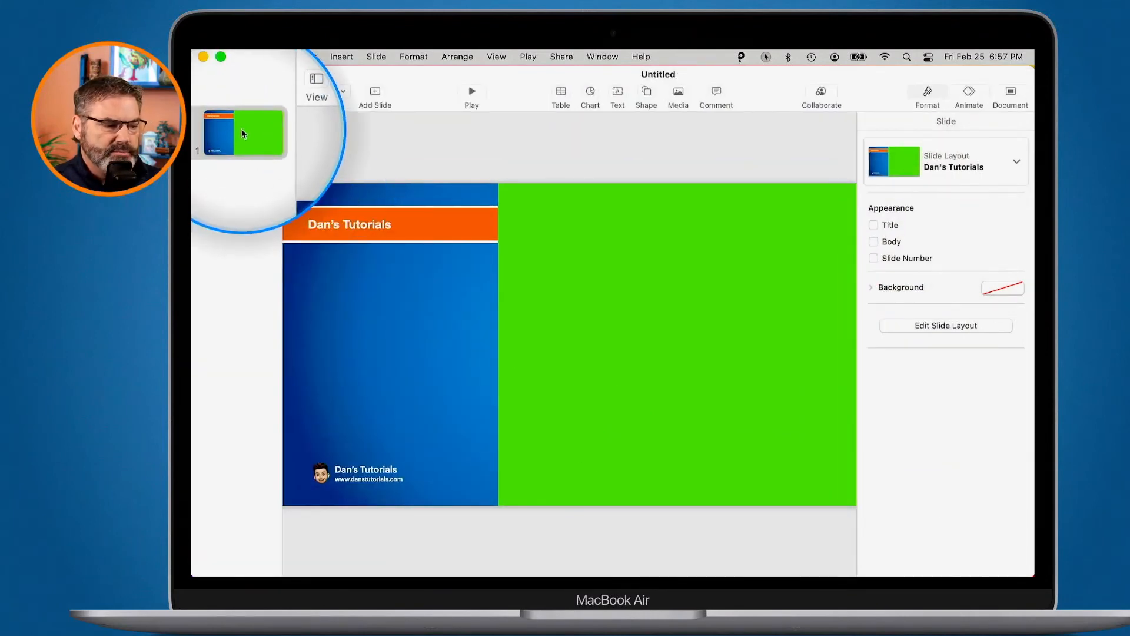
pyautogui.click(372, 91)
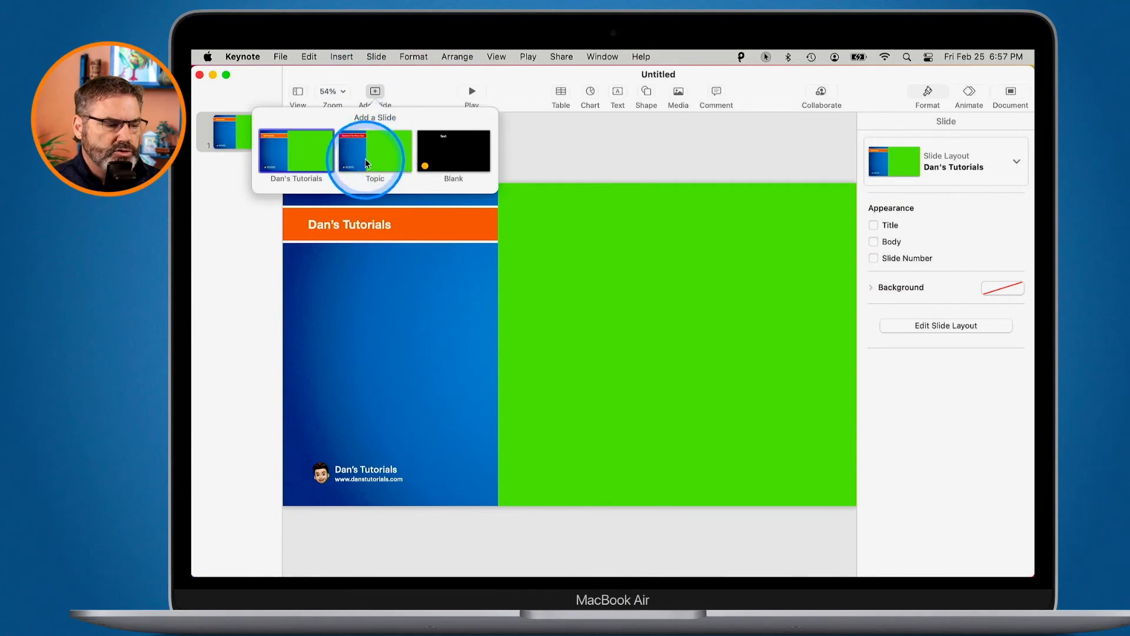